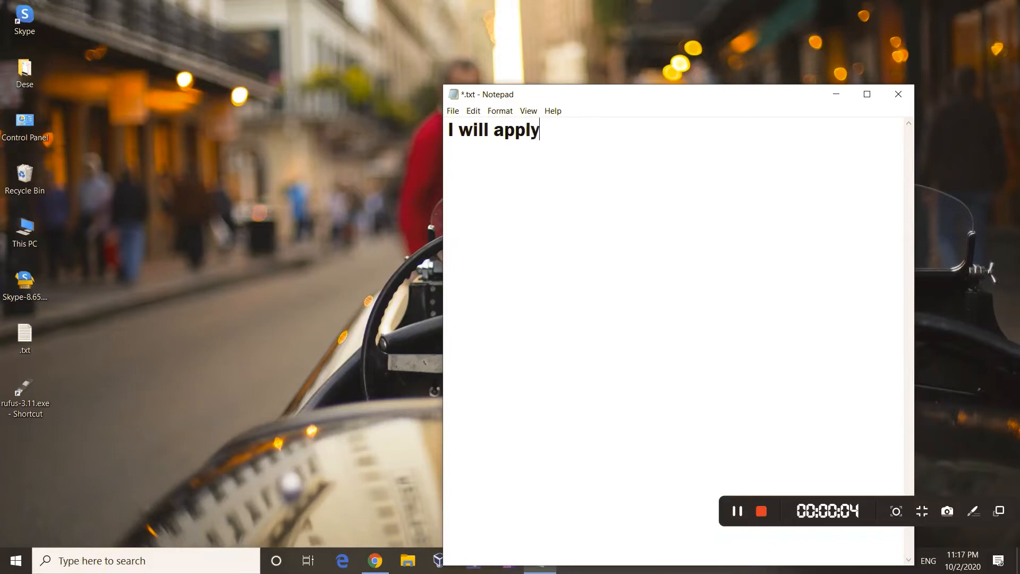
# Step: Write the two-paragraph note: method works with any program, but only on EXE launch files
pyautogui.write('thod')
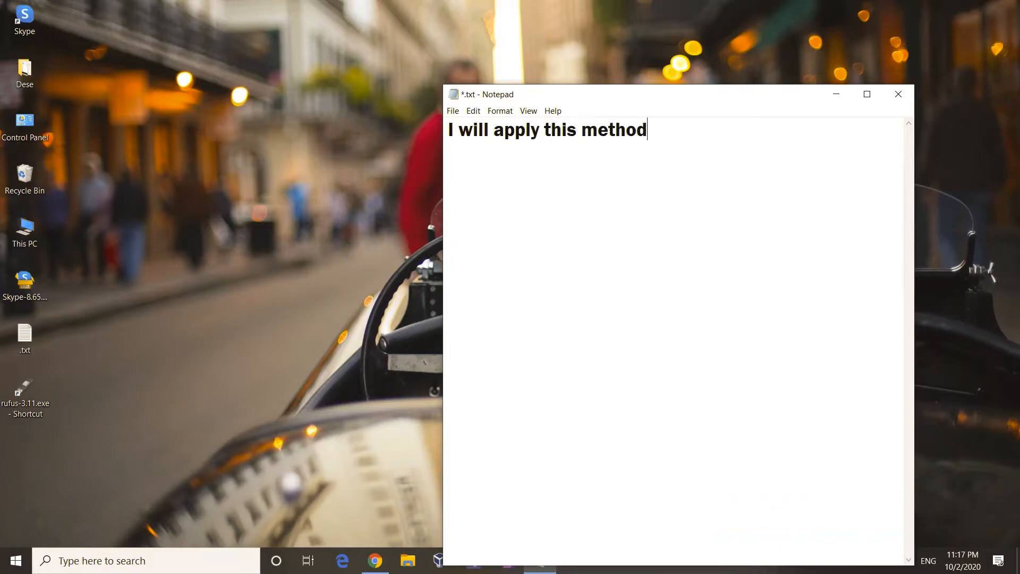
pyautogui.write(' on Sky')
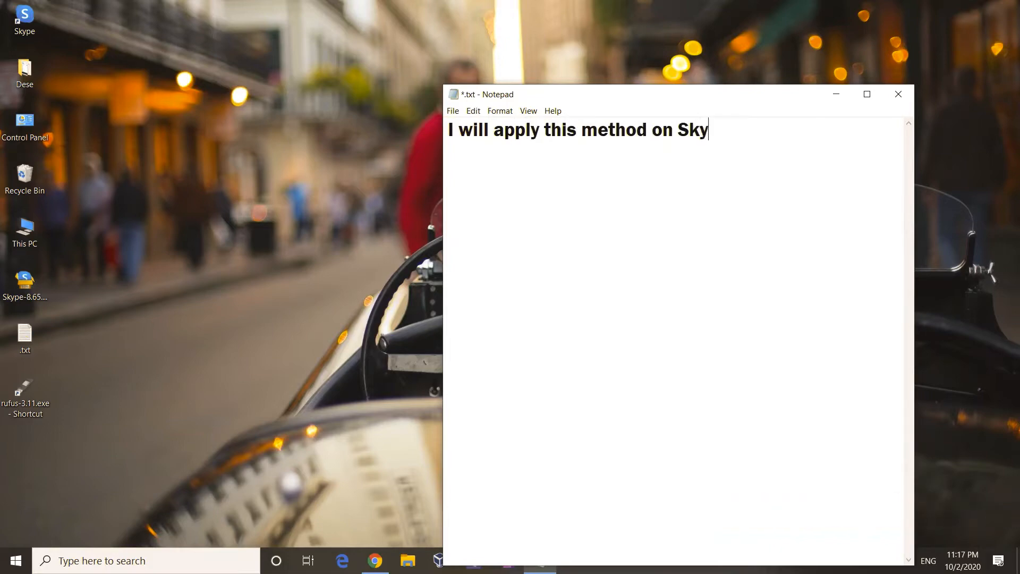
pyautogui.write('pe. You can use')
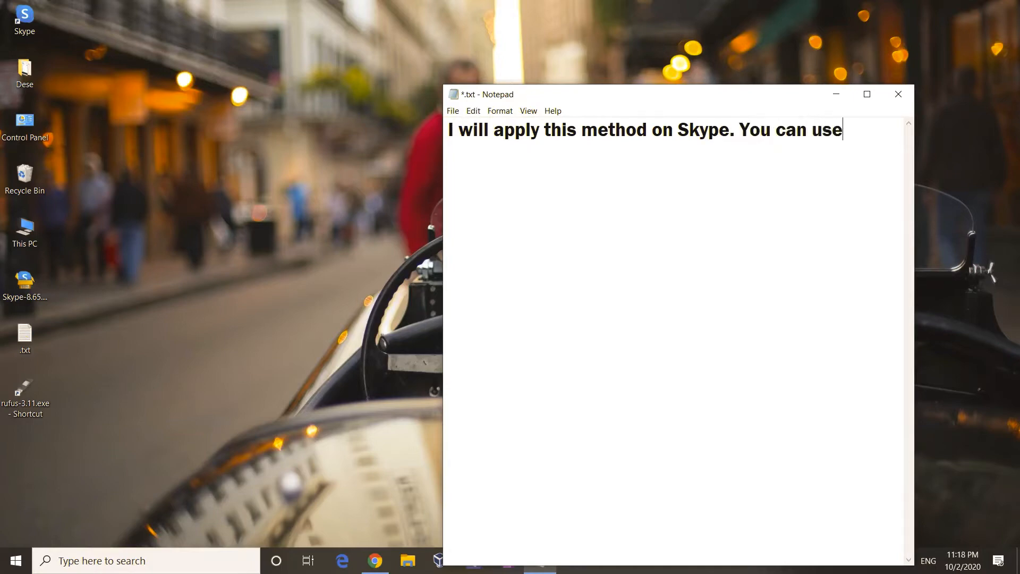
pyautogui.write(' it with any ')
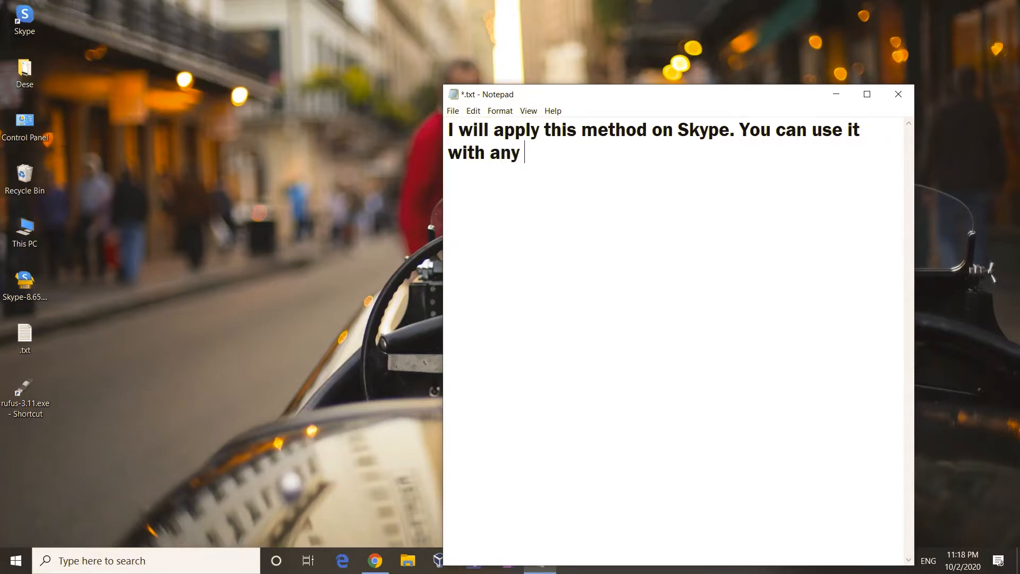
pyautogui.write('of other p')
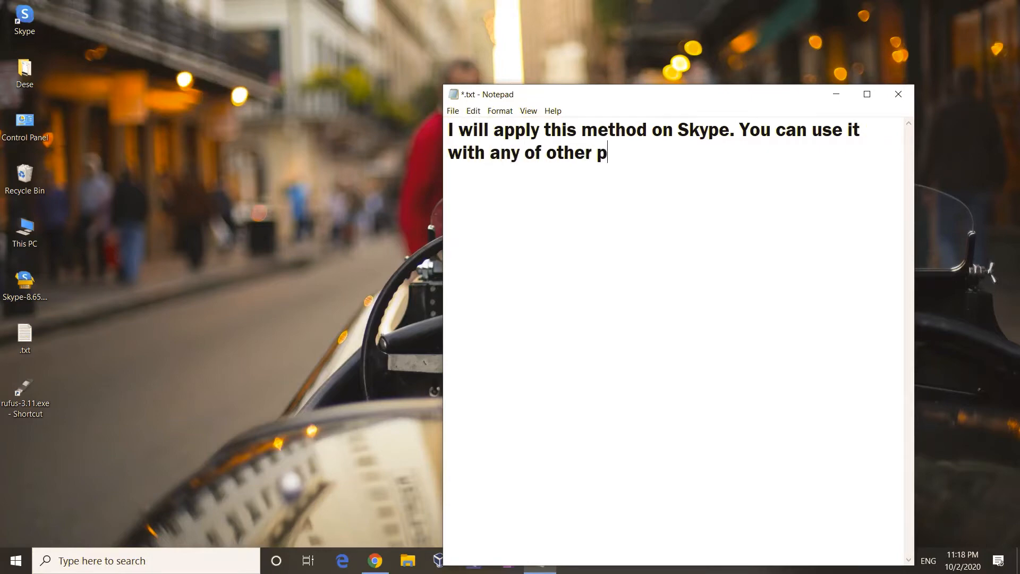
pyautogui.write('rograms')
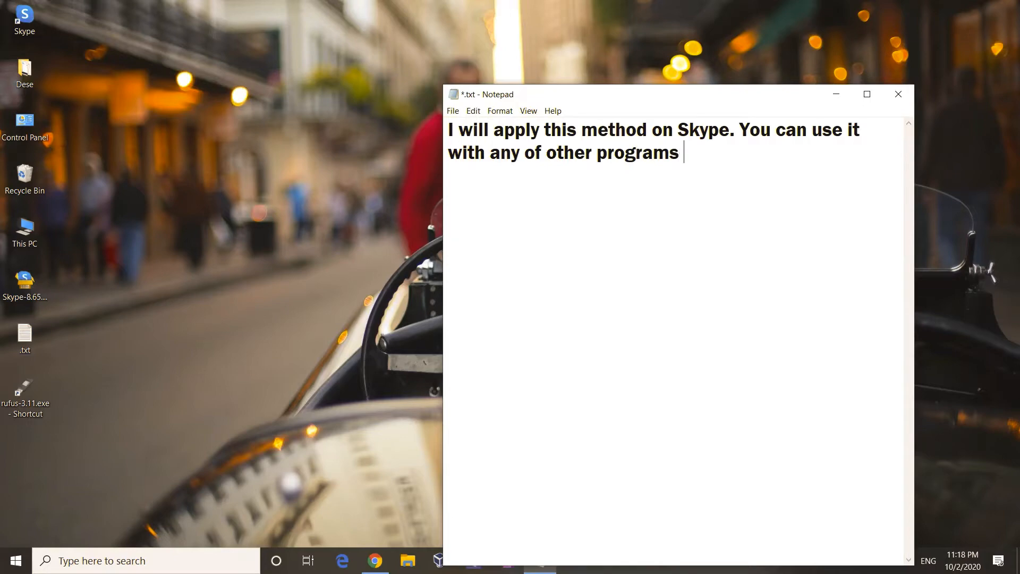
pyautogui.write('.')
pyautogui.press('Return')
pyautogui.press('Return')
pyautogui.write('By y')
pyautogui.press('BackSpace')
pyautogui.write('the')
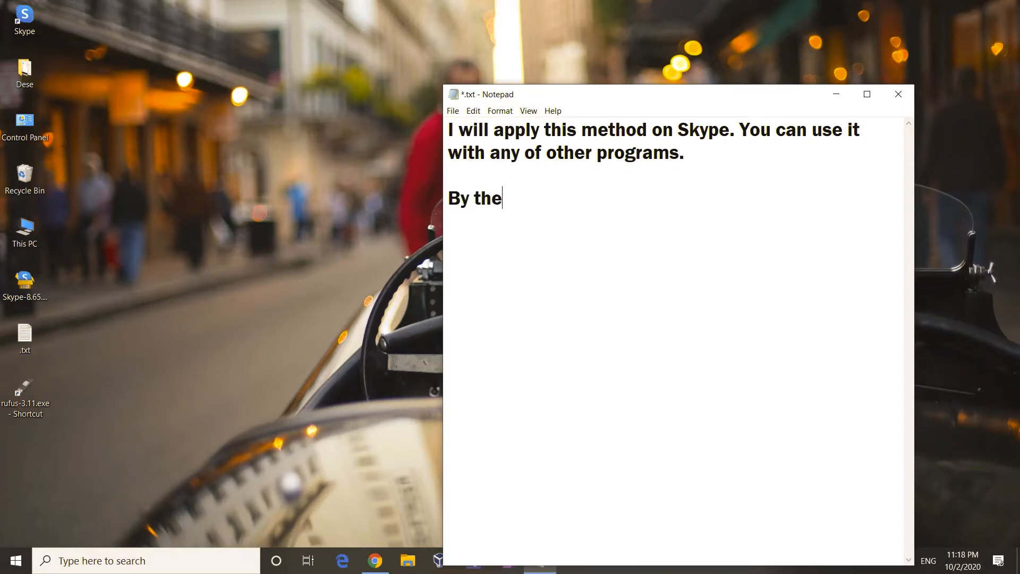
pyautogui.write(' way, this met')
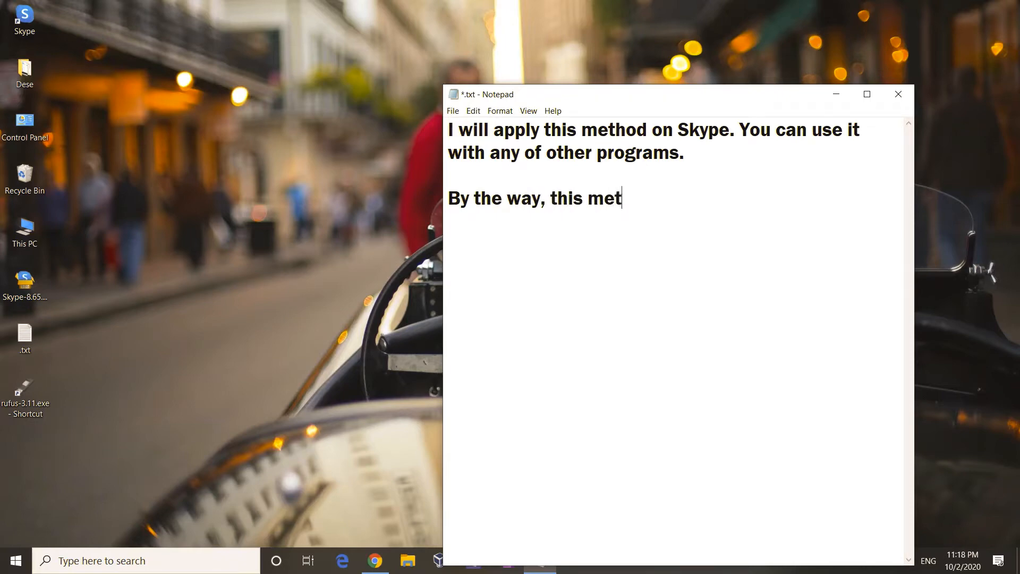
pyautogui.write('hod only wo')
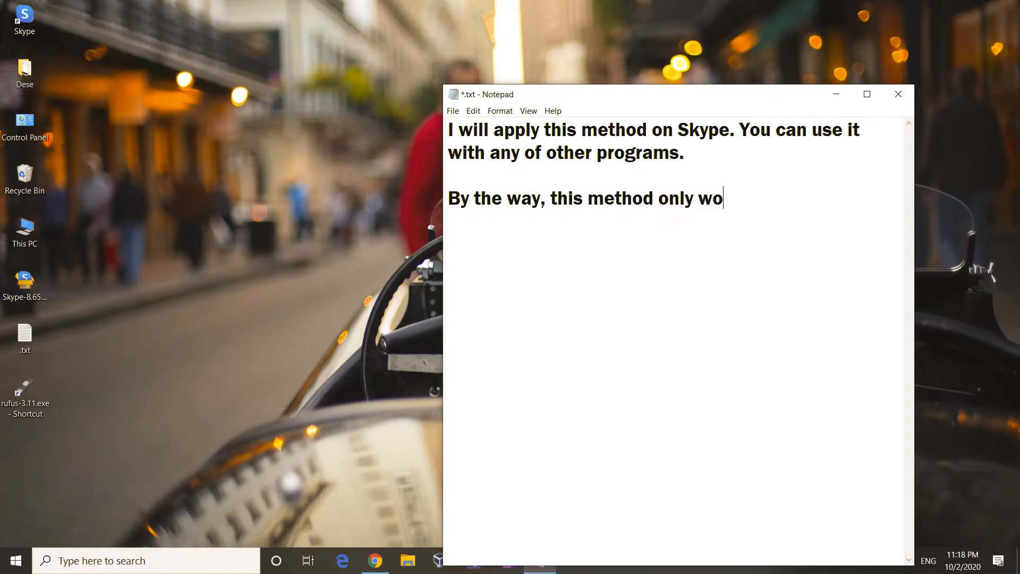
pyautogui.write('rks on')
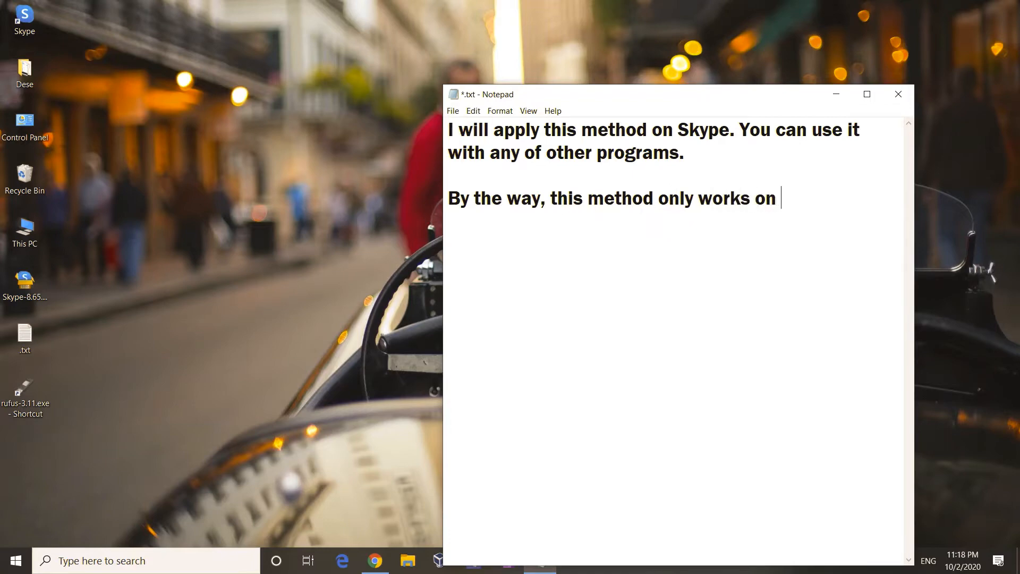
pyautogui.write(' applic')
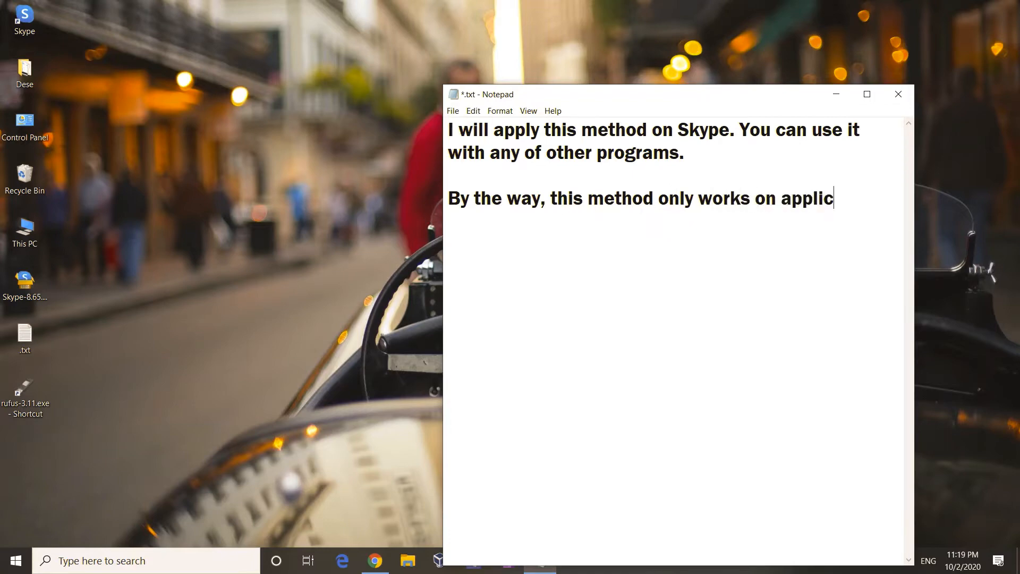
pyautogui.write('ation lau')
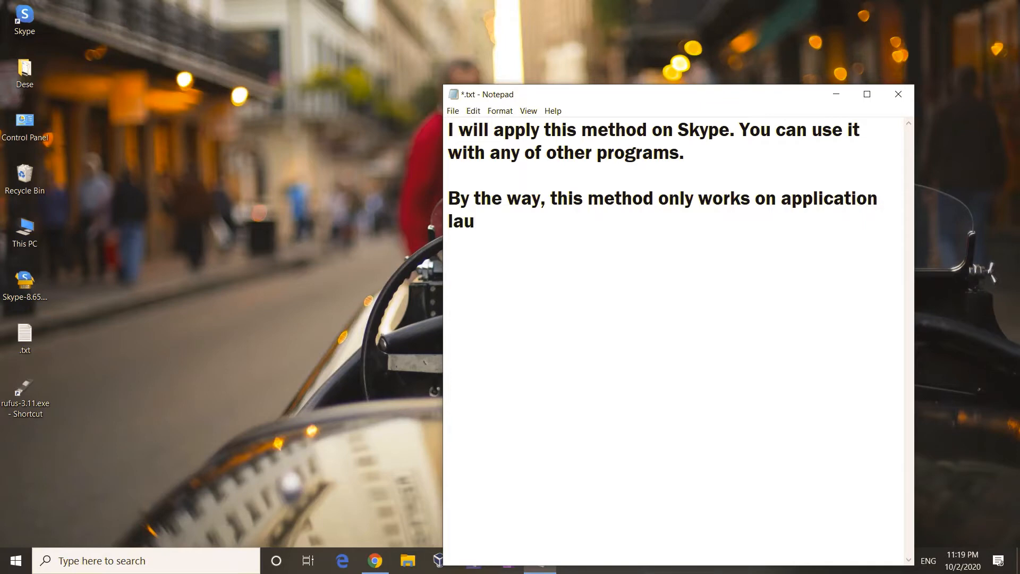
pyautogui.write('nch file ')
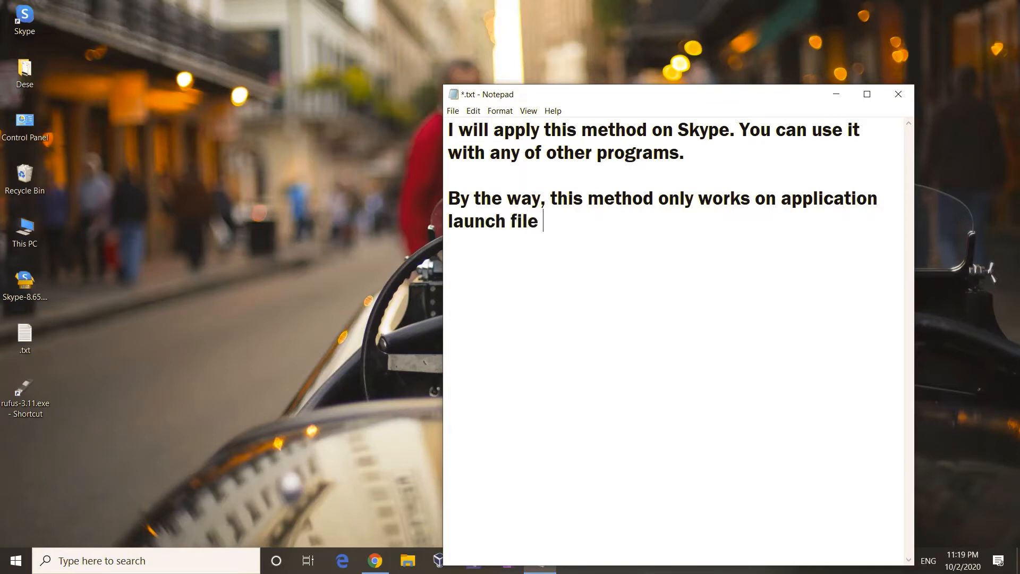
pyautogui.write('(EXE)')
pyautogui.press('BackSpace')
pyautogui.write('.')
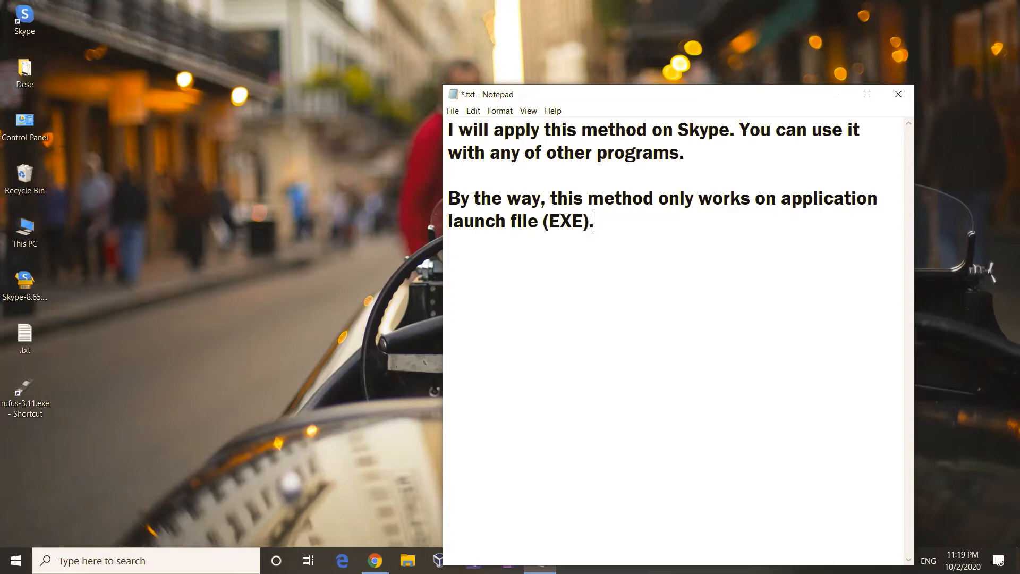
pyautogui.write('.. Fair enough? :')
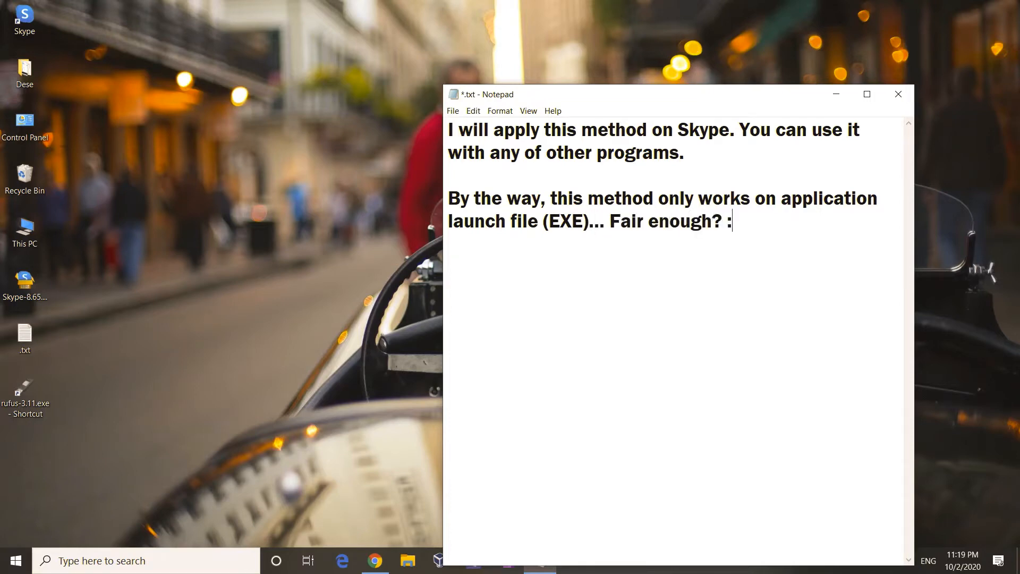
pyautogui.write("D Let's begin")
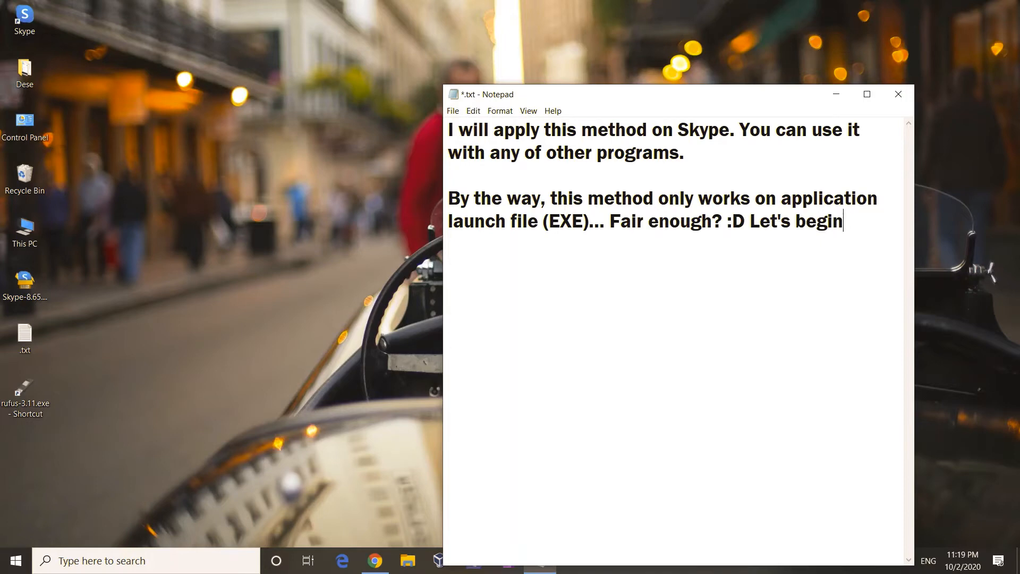
pyautogui.write('...')
pyautogui.rightClick(19, 287)
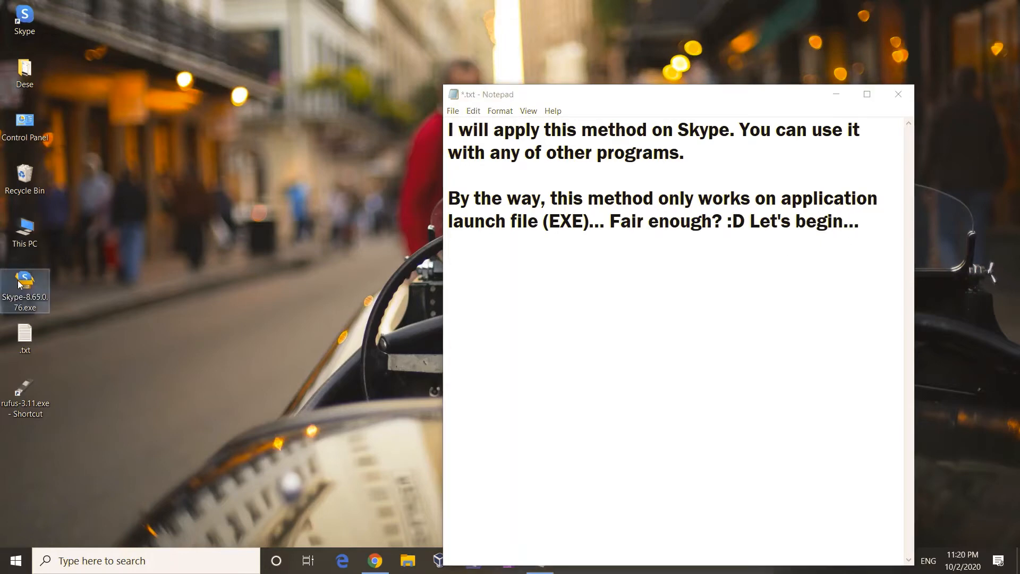
pyautogui.click(100, 537)
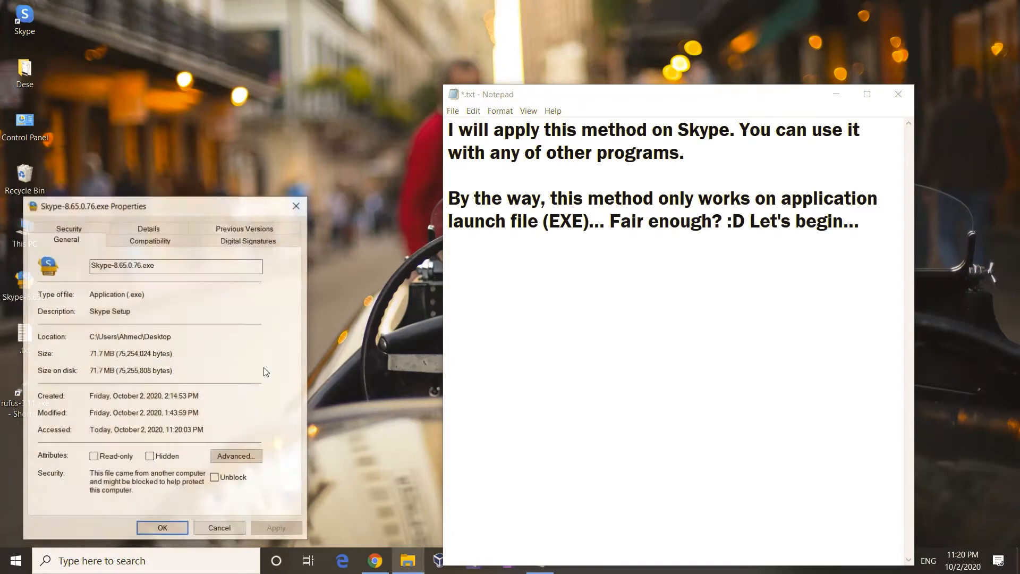
pyautogui.click(155, 269)
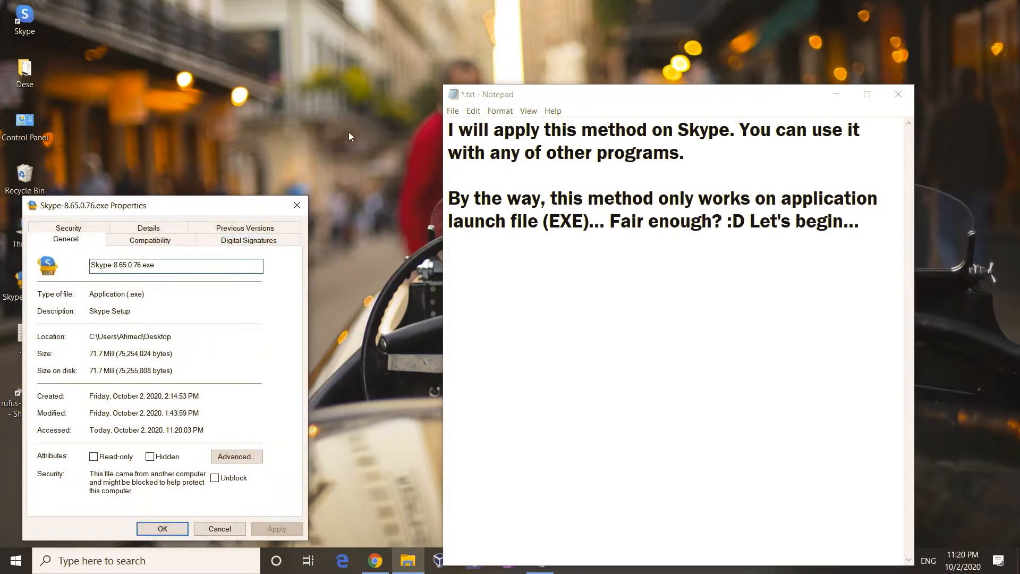
pyautogui.click(298, 205)
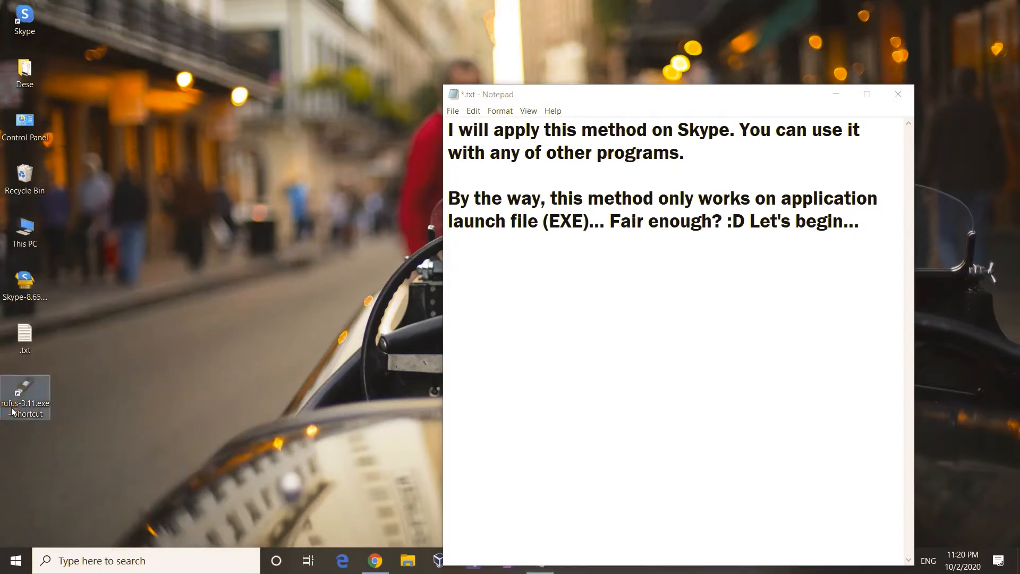
pyautogui.rightClick(19, 408)
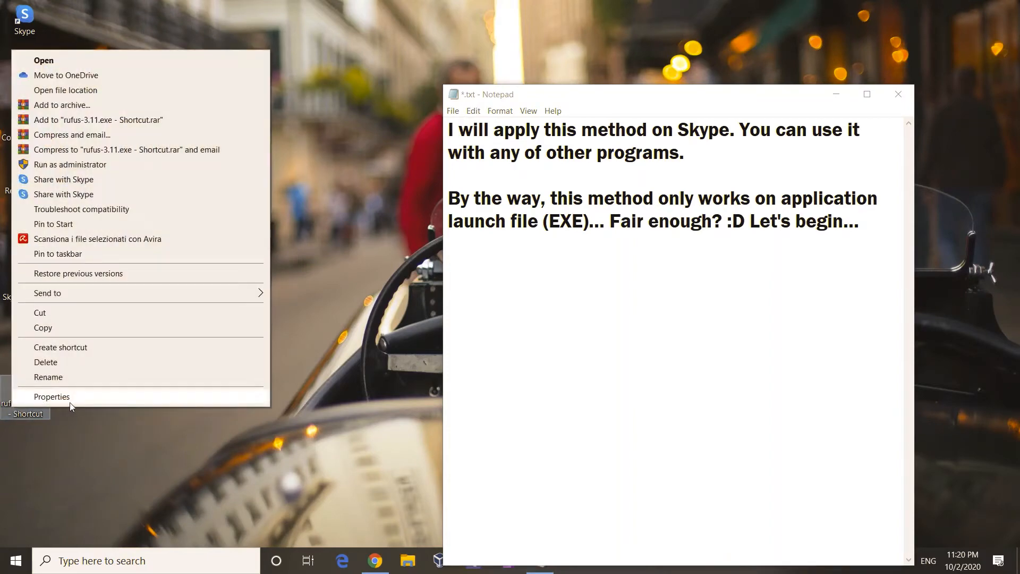
pyautogui.click(63, 399)
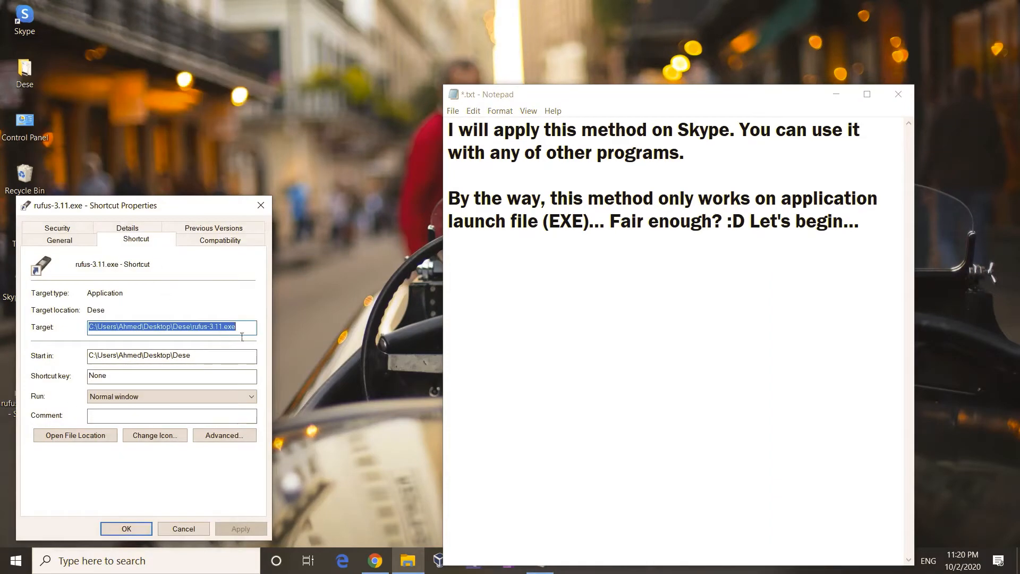
pyautogui.click(233, 334)
pyautogui.click(182, 528)
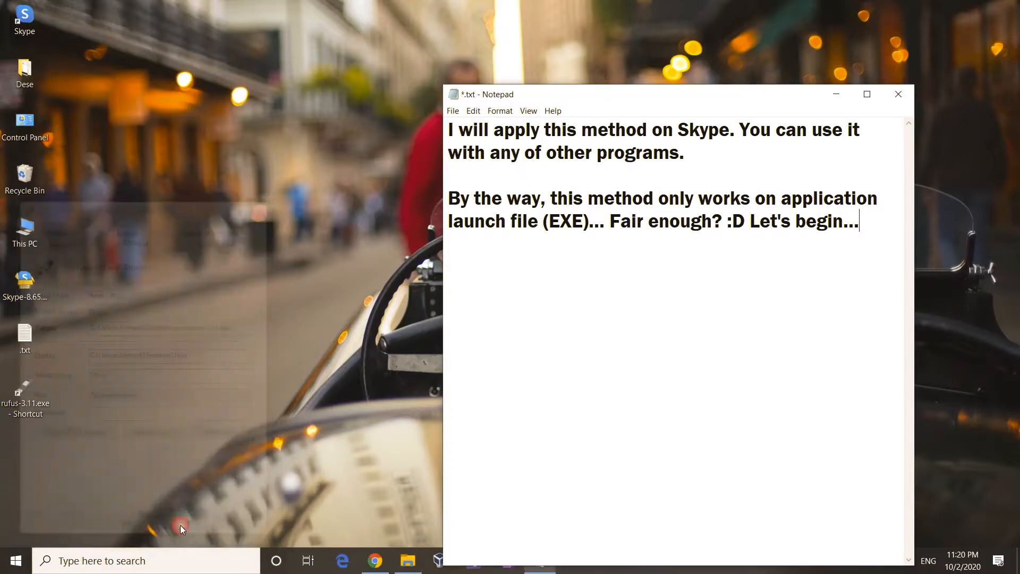
# Step: Open Windows Settings by searching 'sett', then go to Accounts > Family & other users
pyautogui.click(173, 560)
pyautogui.write('sett')
pyautogui.press('Return')
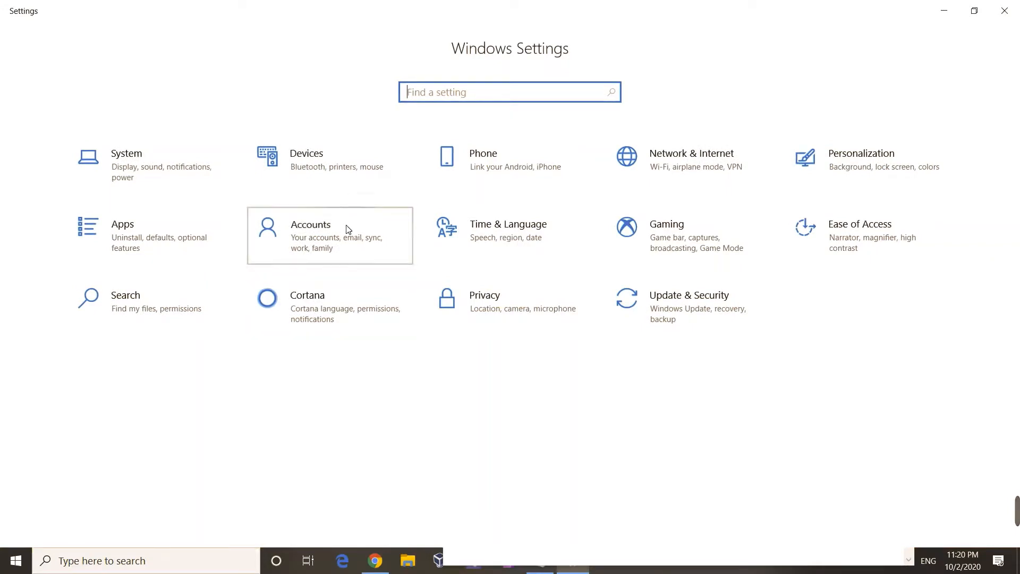
pyautogui.click(346, 226)
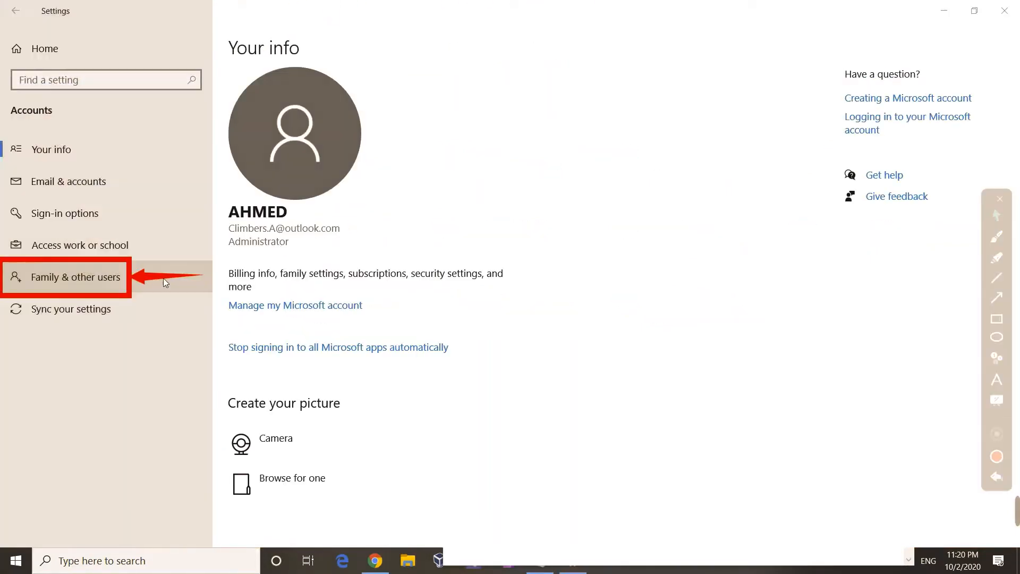
pyautogui.click(122, 276)
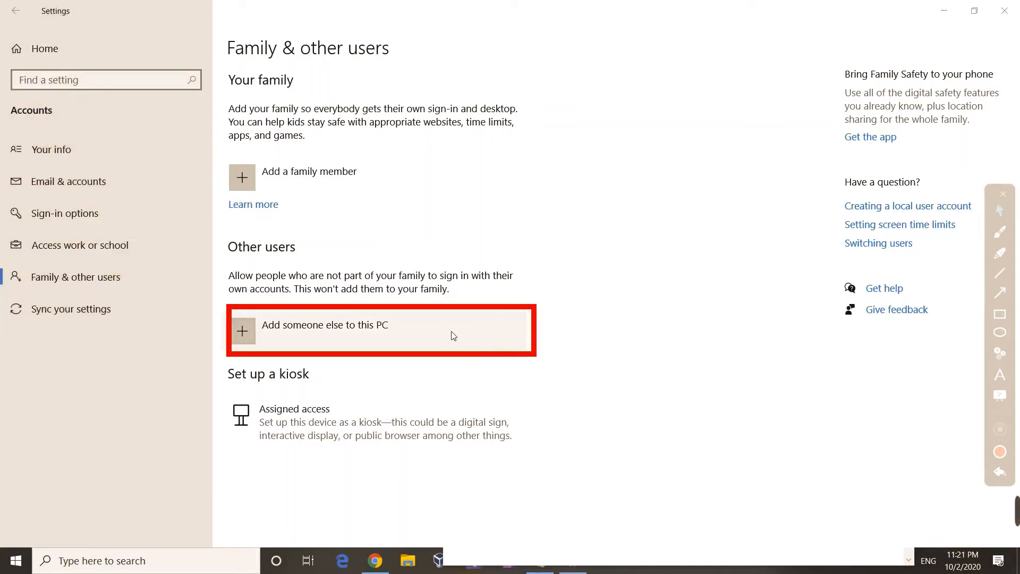
# Step: Choose Add someone else, skip the sign-in information, and add a user without a Microsoft account
pyautogui.click(454, 335)
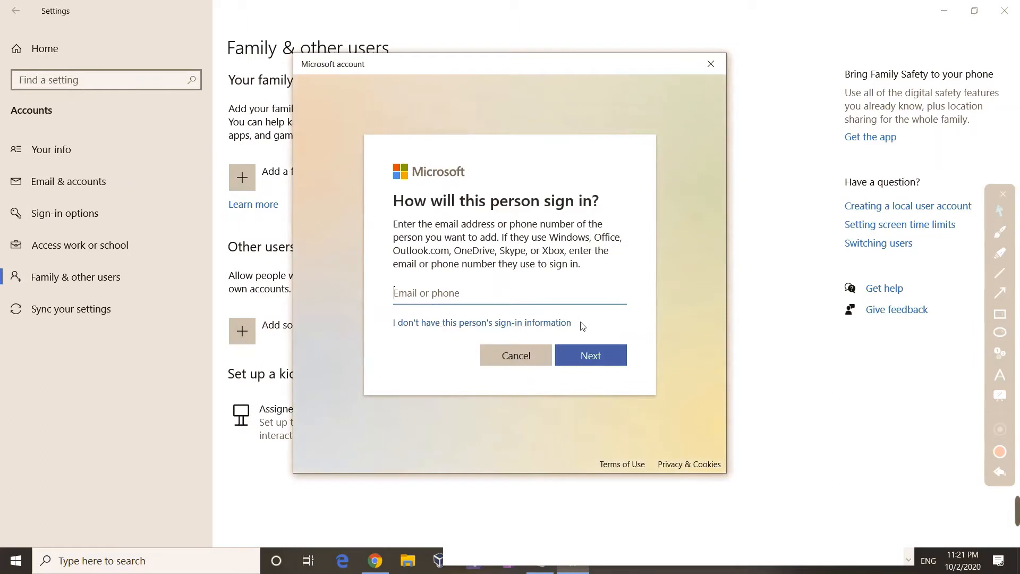
pyautogui.click(499, 323)
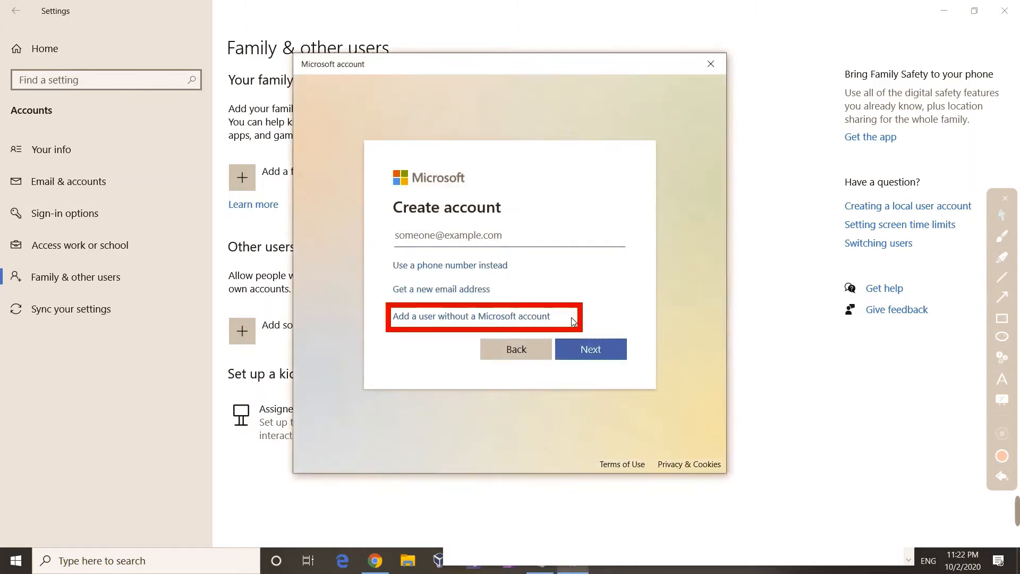
pyautogui.click(518, 317)
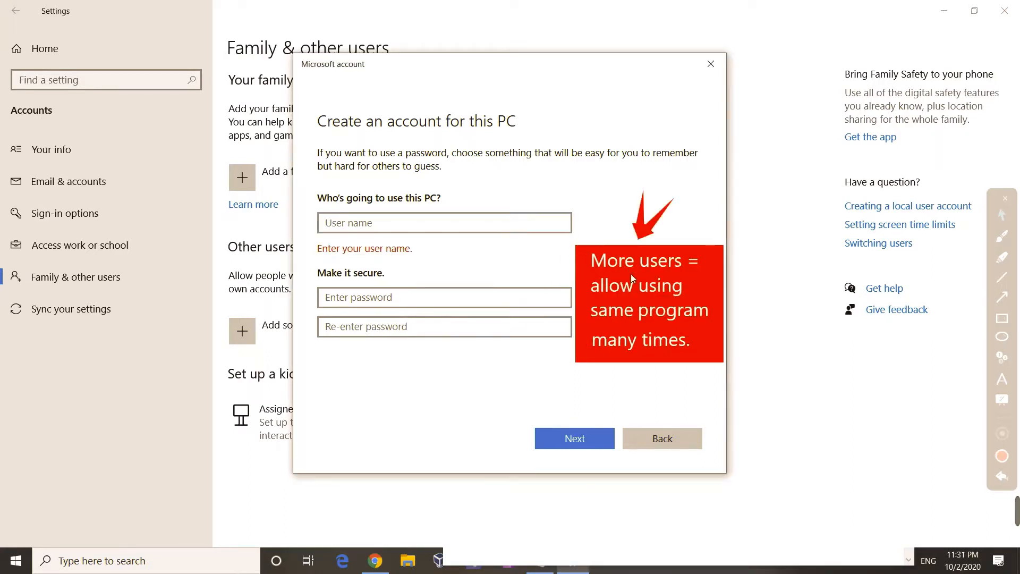
# Step: Enter the user name Mike and type the account password
pyautogui.click(451, 219)
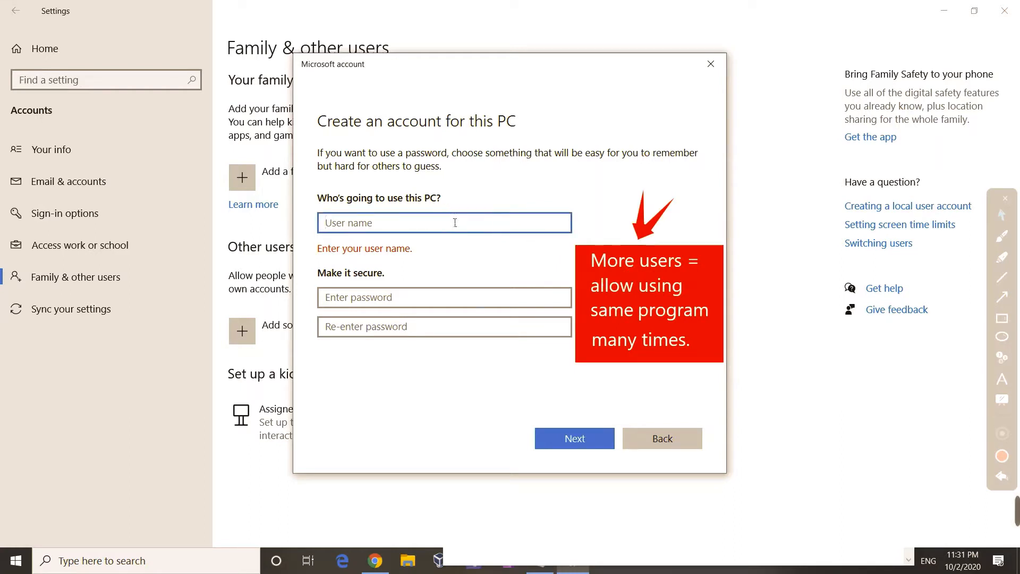
pyautogui.write('Mike')
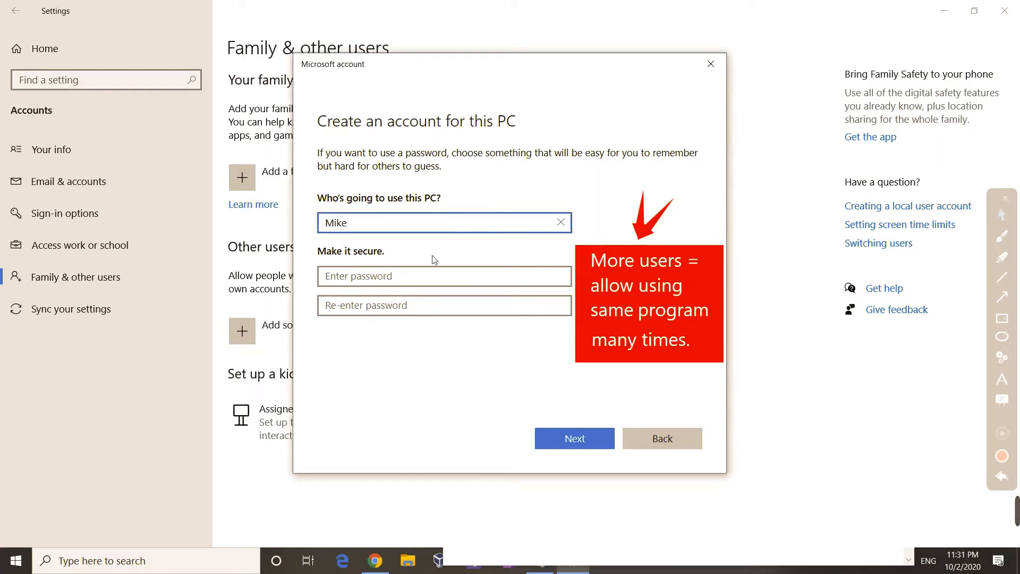
pyautogui.click(428, 276)
pyautogui.write('12345')
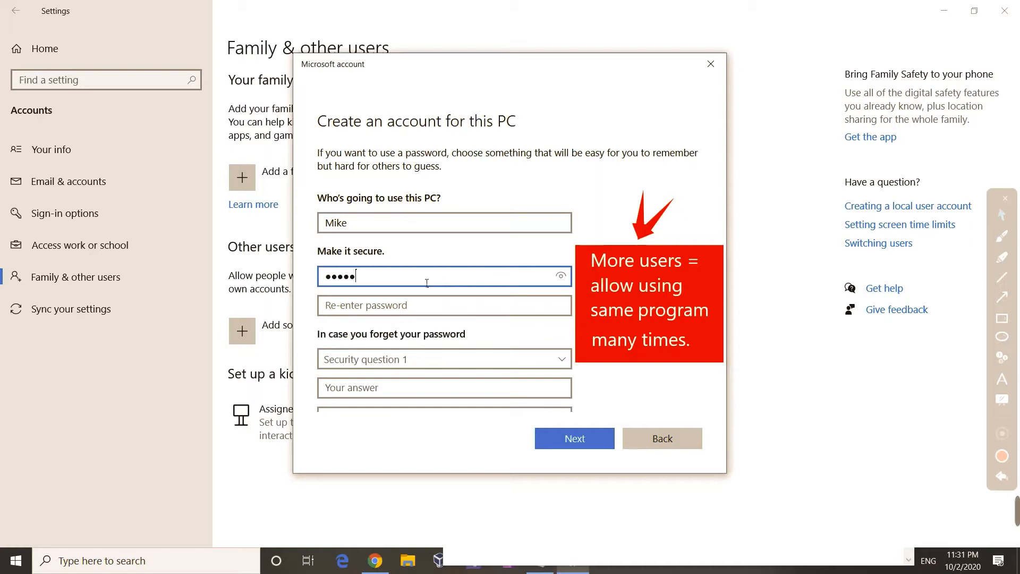
pyautogui.write('678901')
pyautogui.press('Tab')
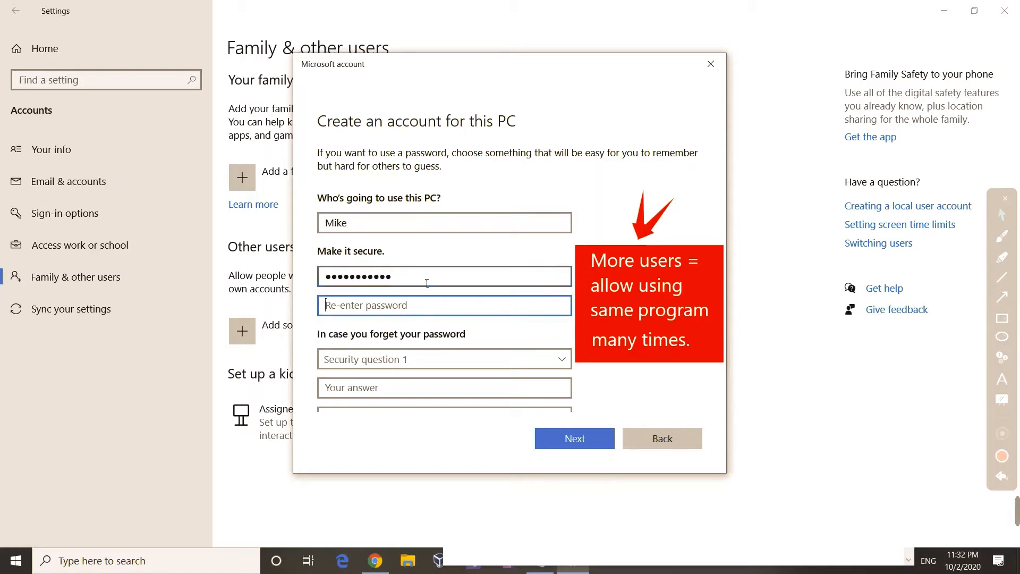
pyautogui.write('12345678901')
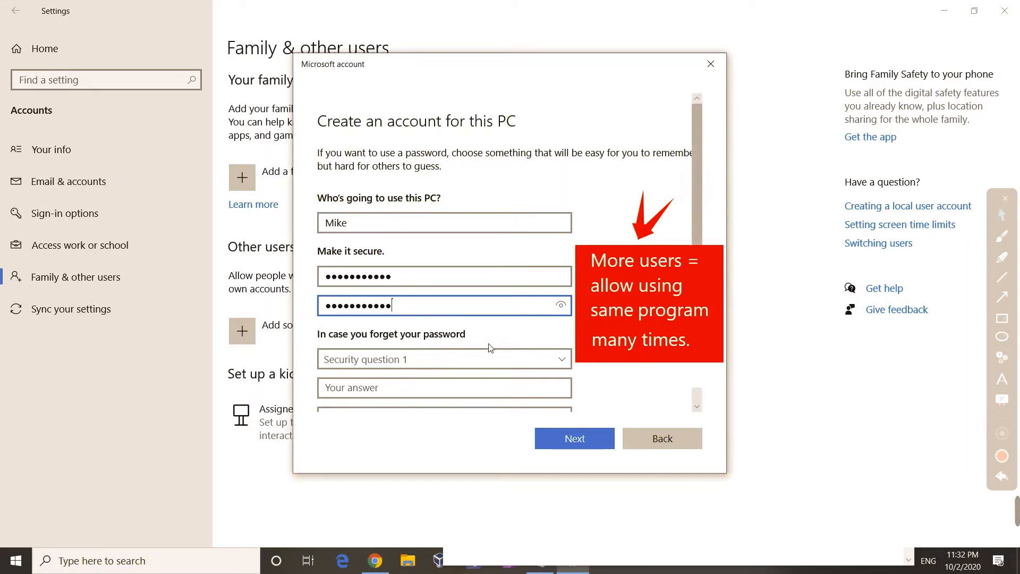
# Step: Pick the first pet's name and city of birth security questions and answer both
pyautogui.click(525, 352)
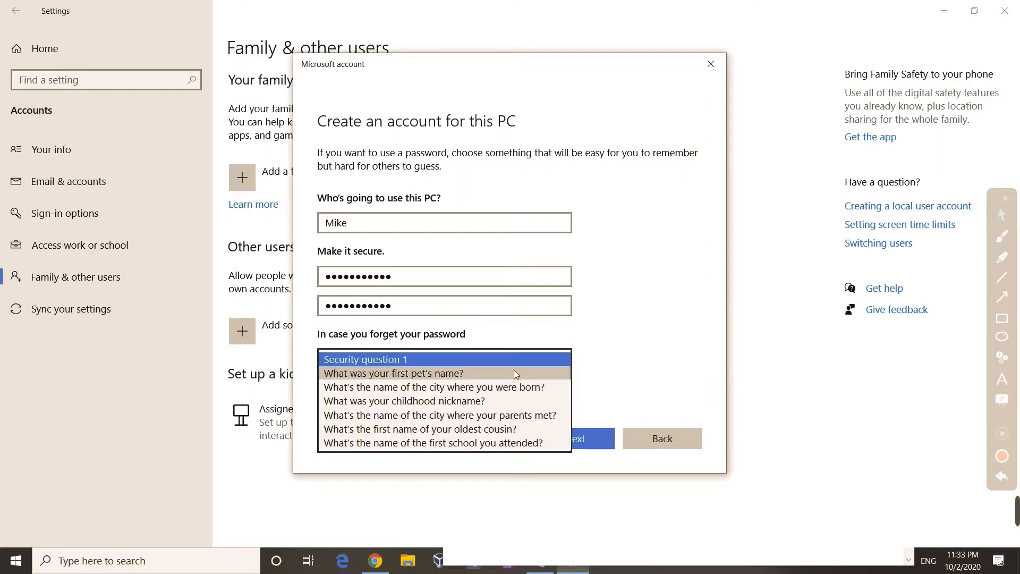
pyautogui.click(514, 372)
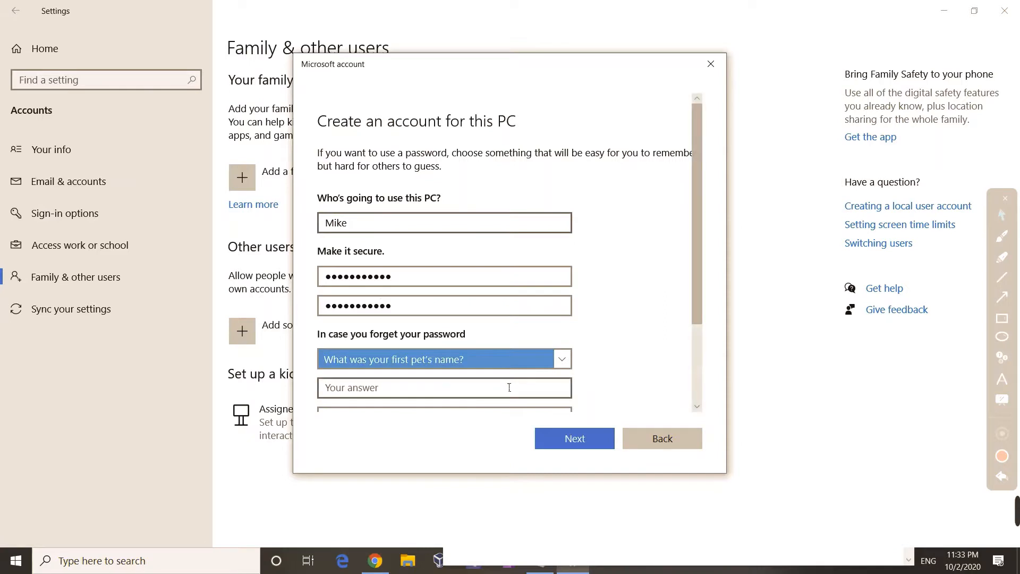
pyautogui.click(509, 388)
pyautogui.write('Tad')
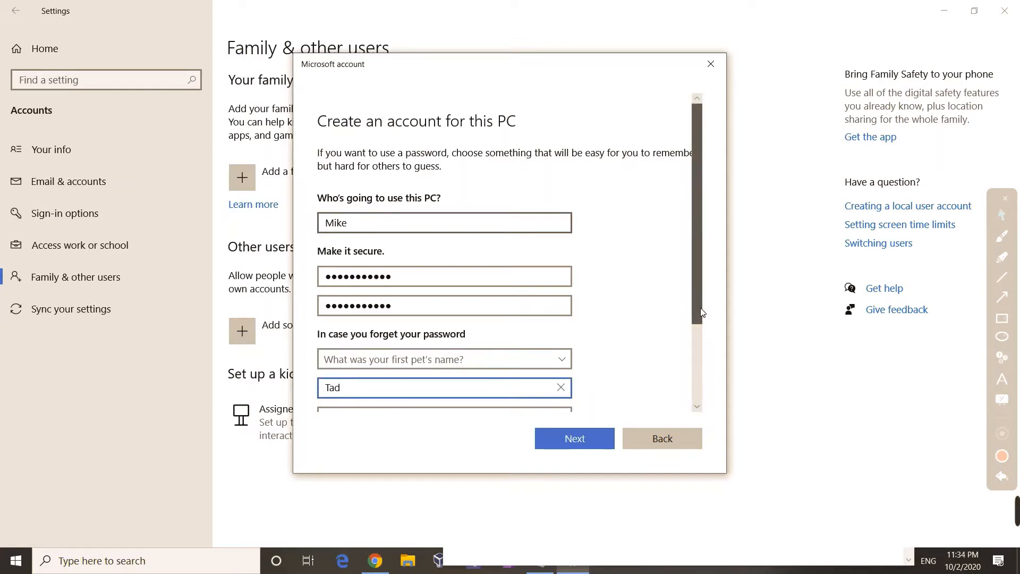
pyautogui.scroll(-2, 664, 334)
pyautogui.click(556, 345)
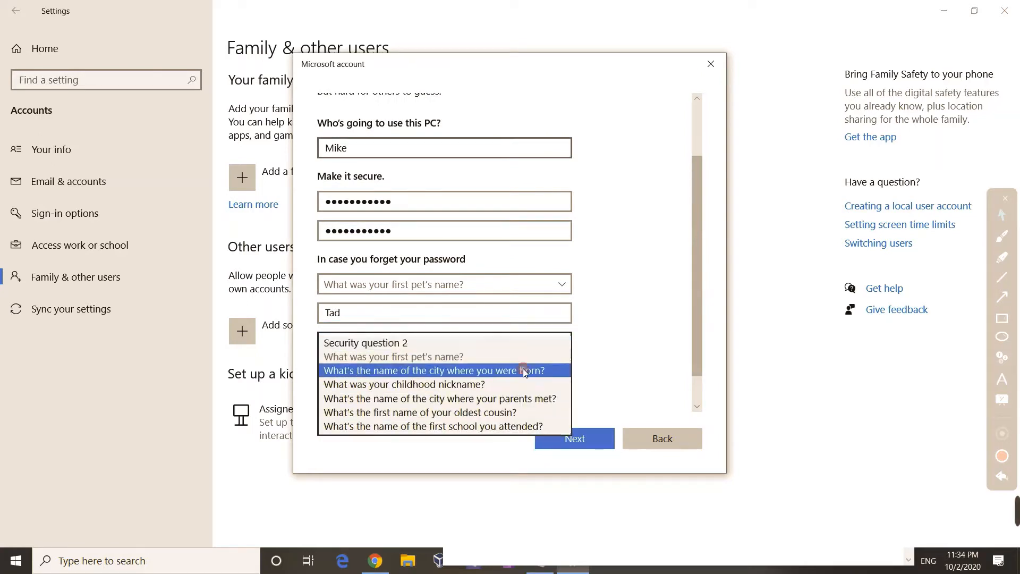
pyautogui.click(529, 370)
pyautogui.click(472, 372)
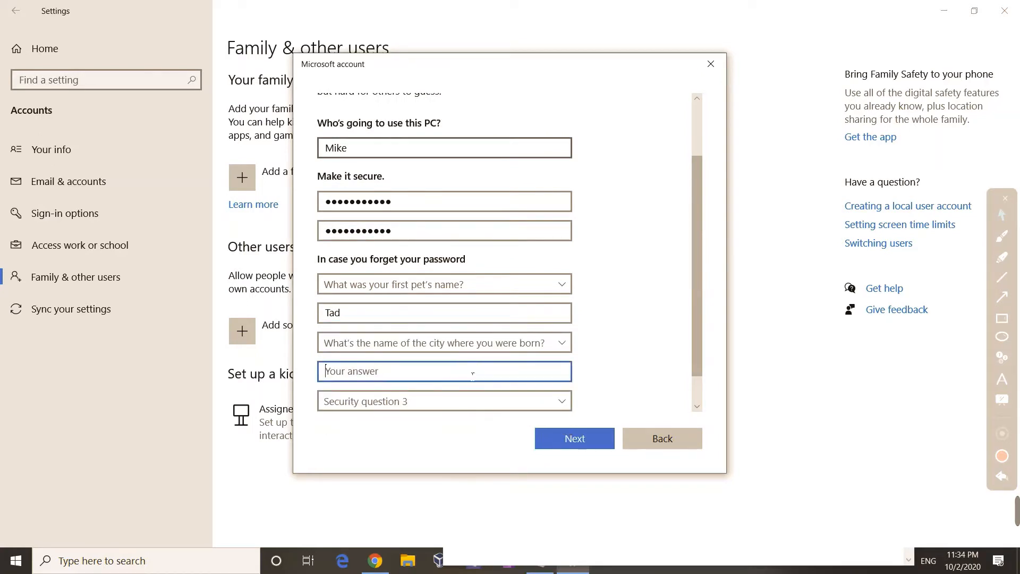
pyautogui.write('May be')
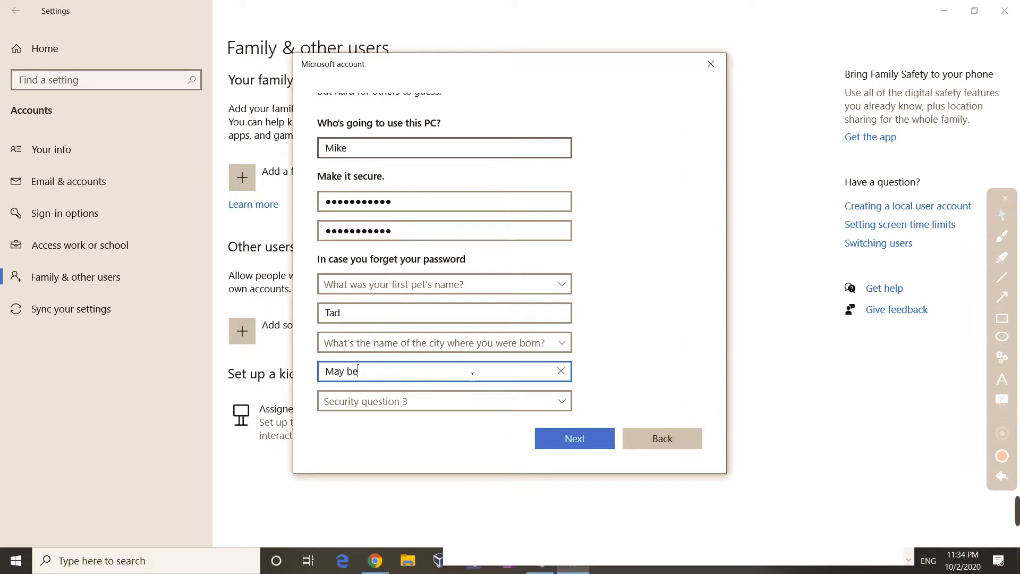
pyautogui.press('BackSpace')
pyautogui.write('London')
# Step: Choose the childhood nickname question, answer it, and finish creating the Mike account
pyautogui.click(479, 404)
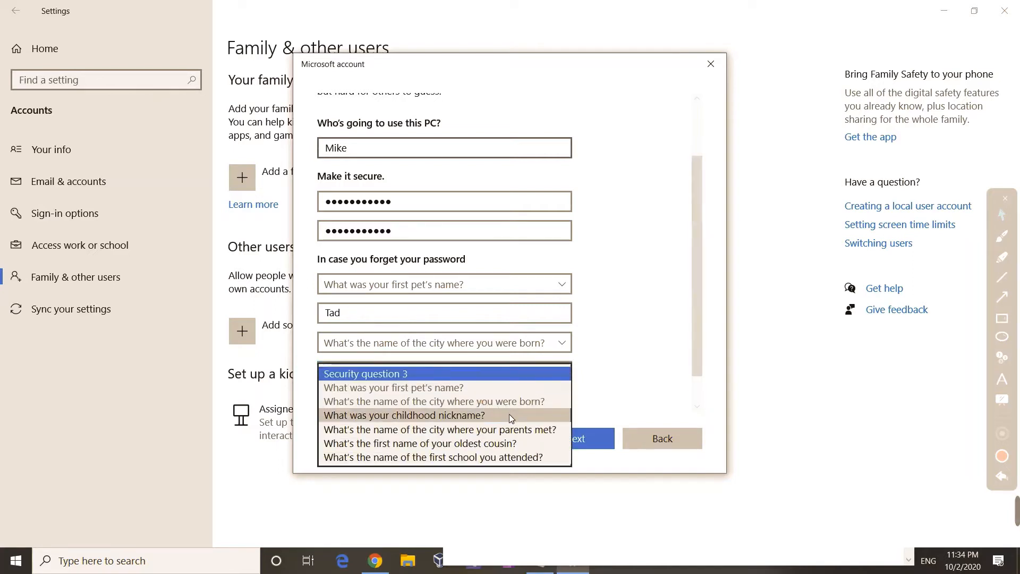
pyautogui.click(510, 415)
pyautogui.scroll(-1, 693, 362)
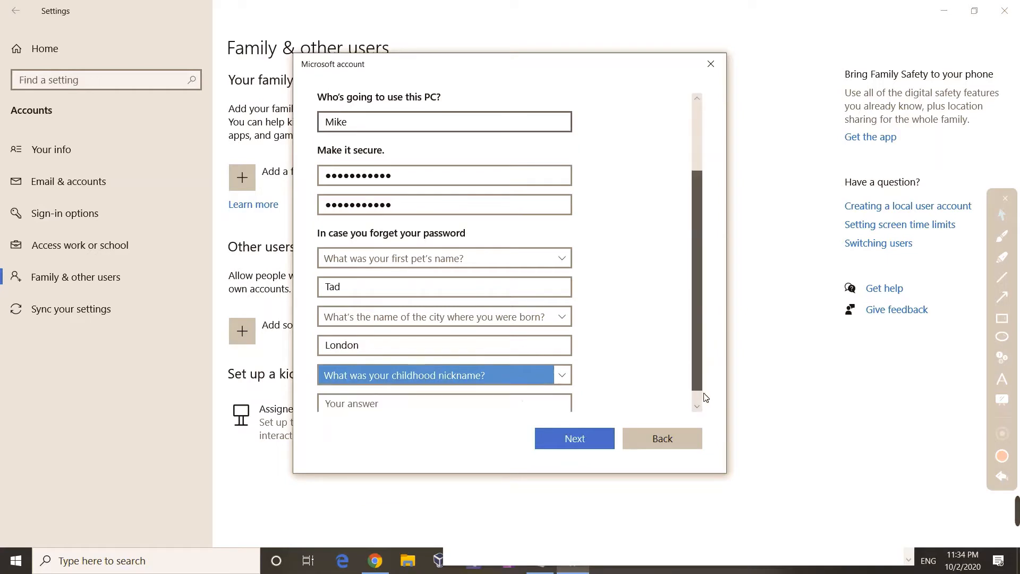
pyautogui.click(486, 399)
pyautogui.write('joey')
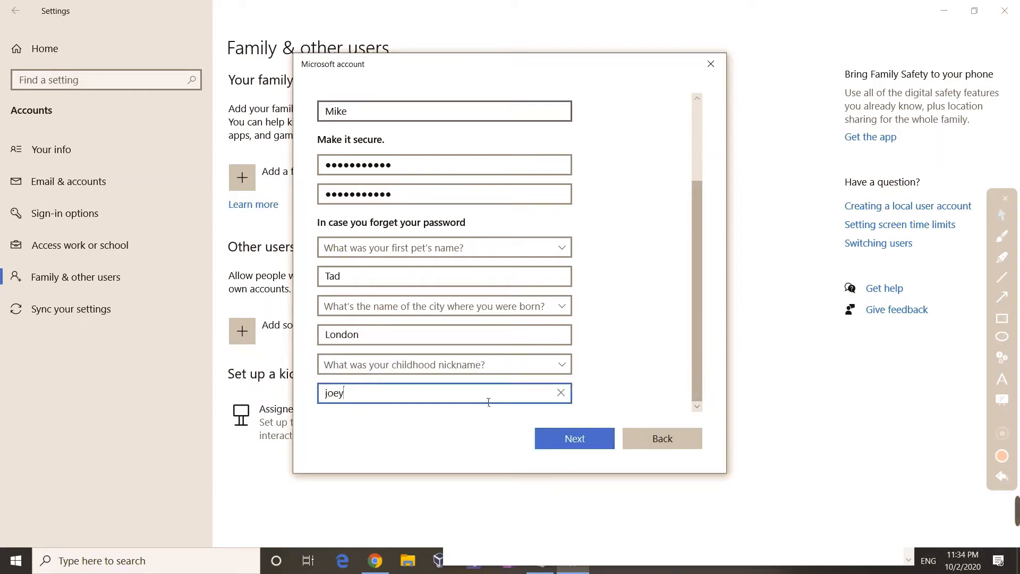
pyautogui.click(549, 433)
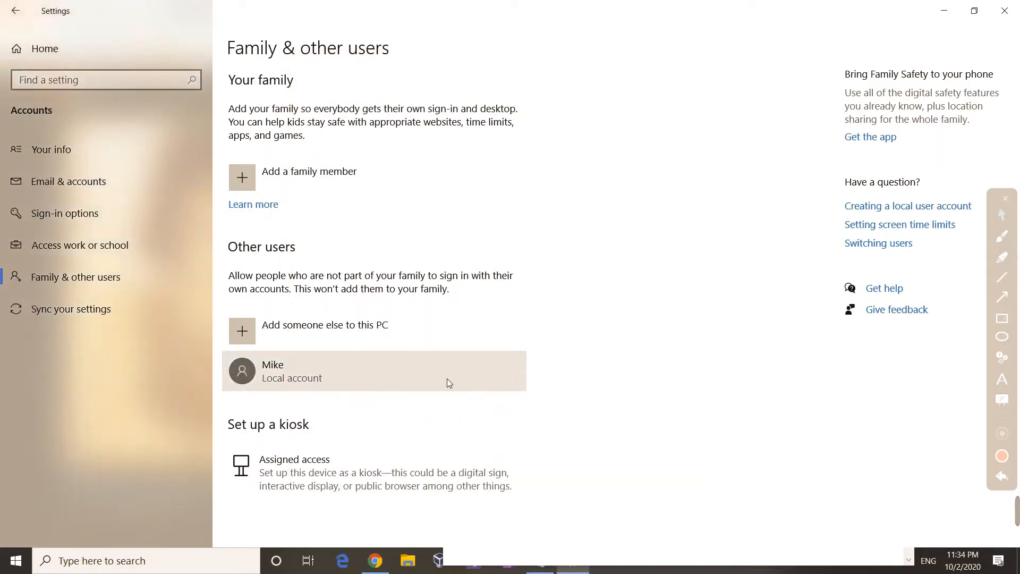
# Step: Close Windows Settings after confirming Mike appears as a local account
pyautogui.click(415, 362)
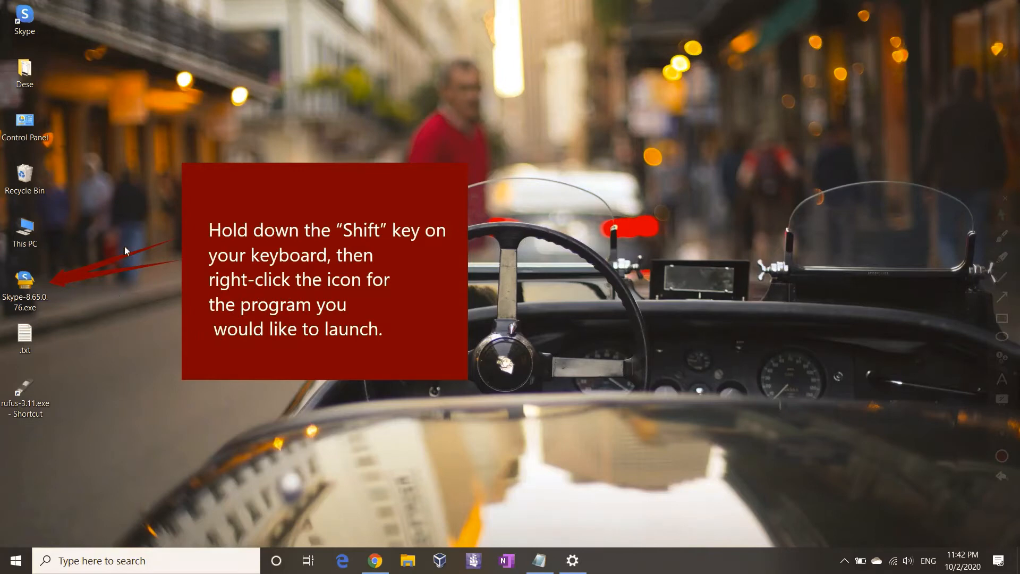
# Step: Run Skype-8.65.0.76.exe as different user Mike with his password, which triggers an access error
pyautogui.keyDown('shift'); pyautogui.rightClick(39, 288); pyautogui.keyUp('shift')
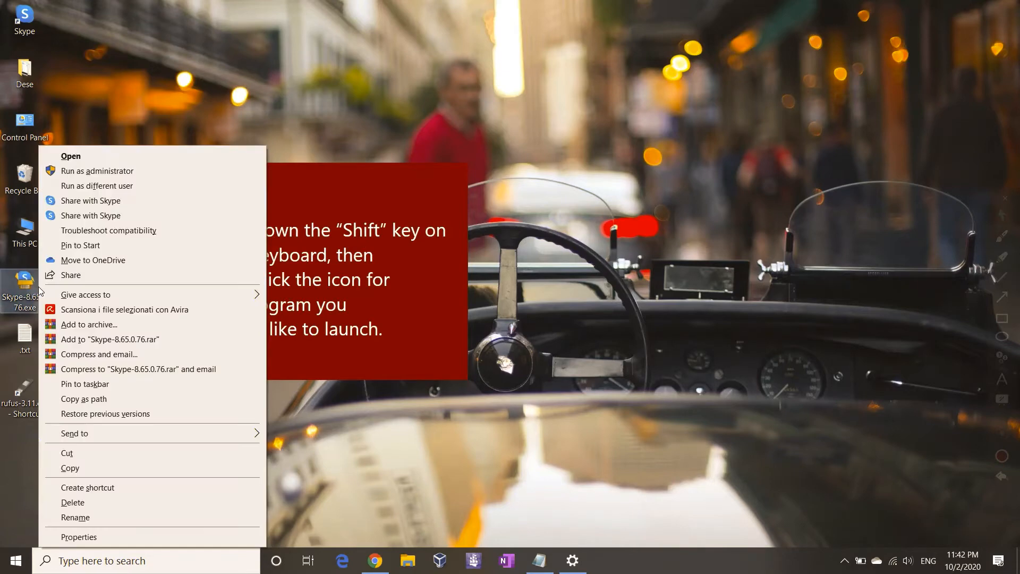
pyautogui.click(161, 191)
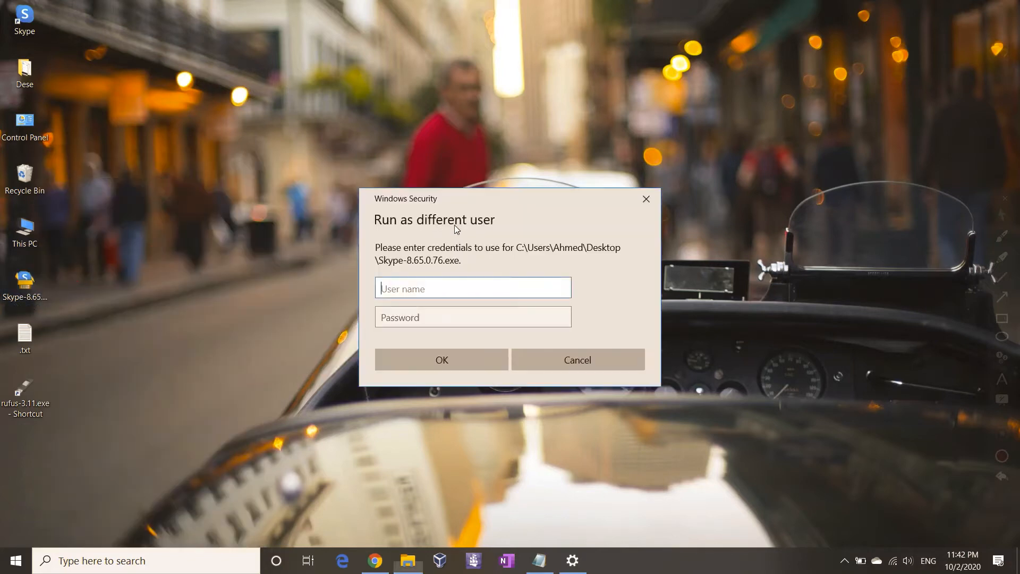
pyautogui.click(573, 288)
pyautogui.write('Mike')
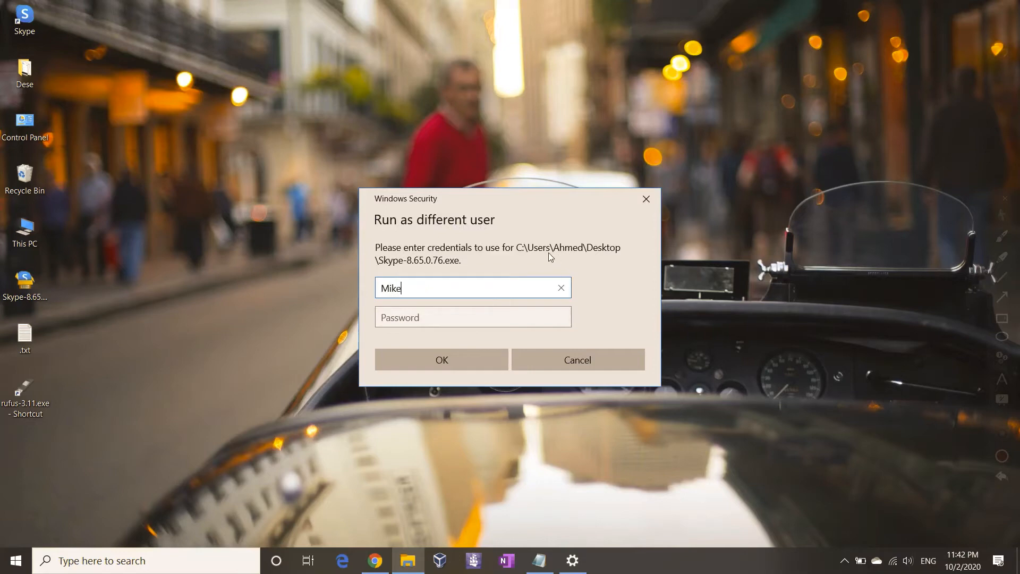
pyautogui.click(484, 328)
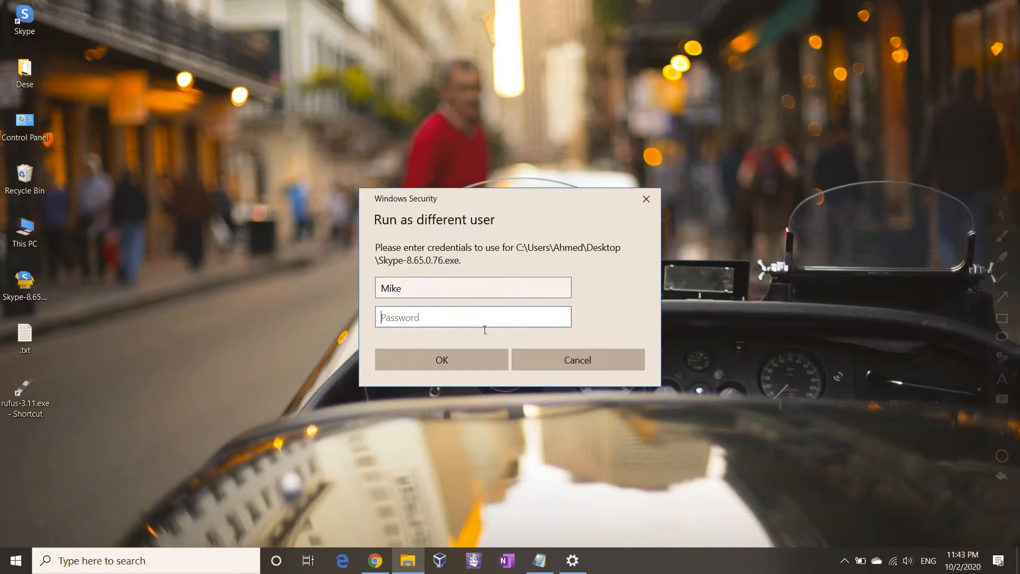
pyautogui.write('12345678901')
pyautogui.click(466, 360)
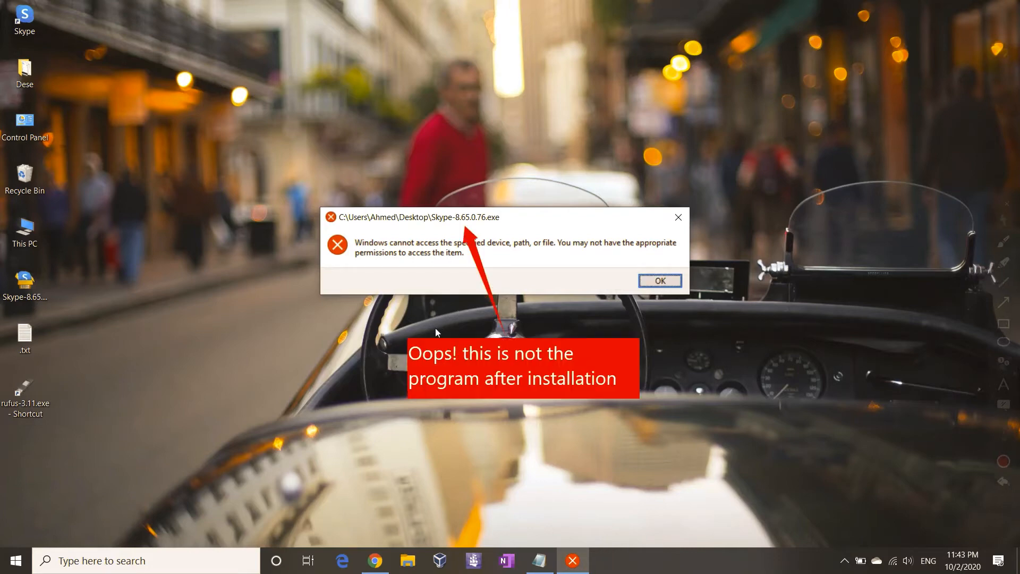
# Step: Quit the accidentally opened Skype setup wizard and dismiss the access error
pyautogui.click(429, 353)
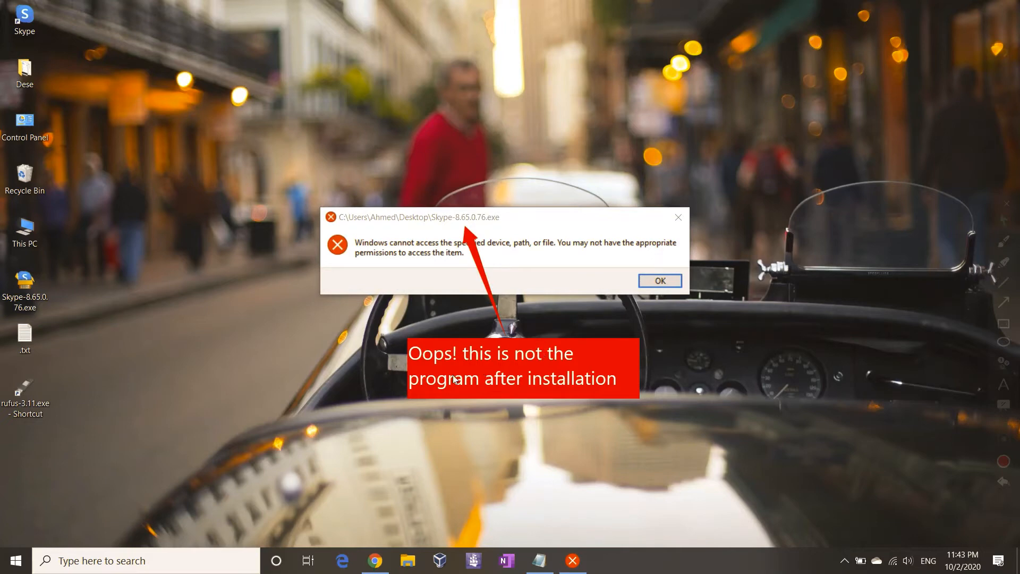
pyautogui.doubleClick(37, 303)
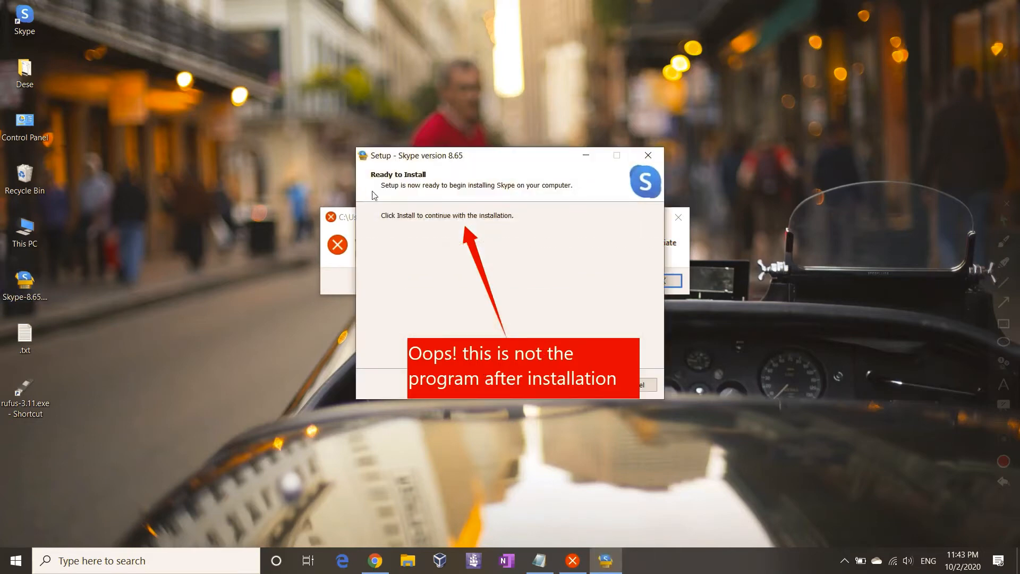
pyautogui.moveTo(426, 155); pyautogui.dragTo(292, 154)
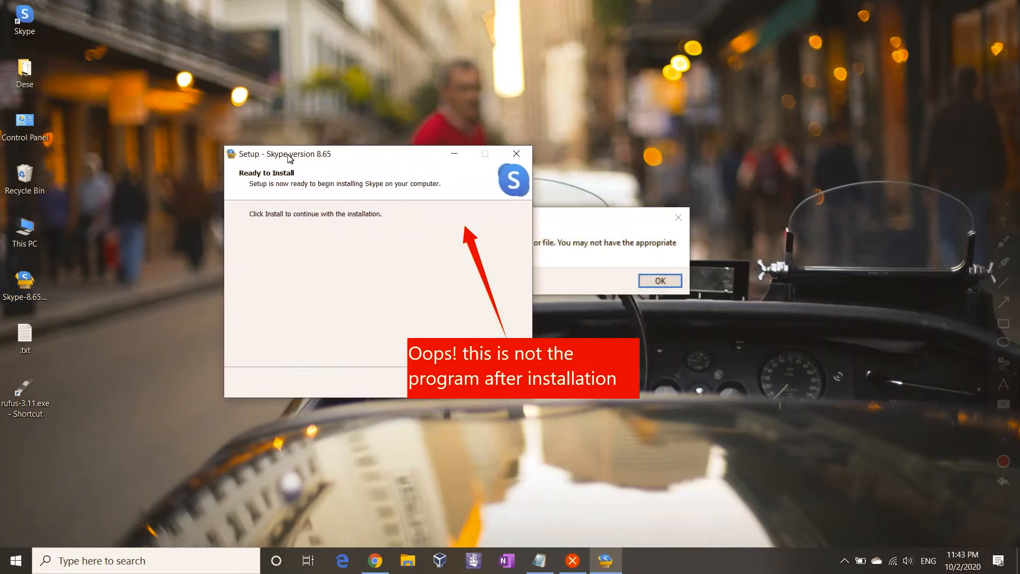
pyautogui.click(516, 154)
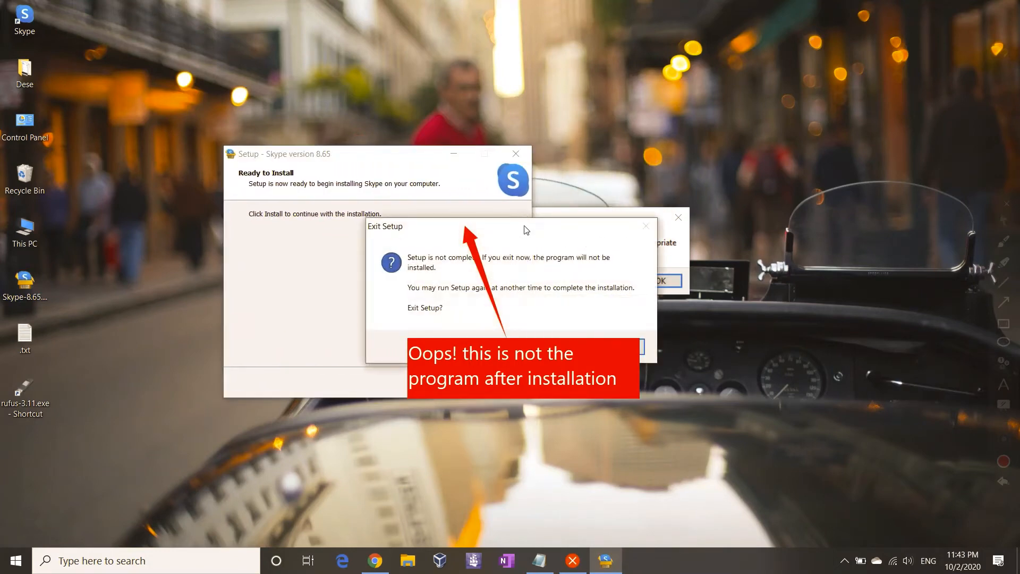
pyautogui.click(515, 288)
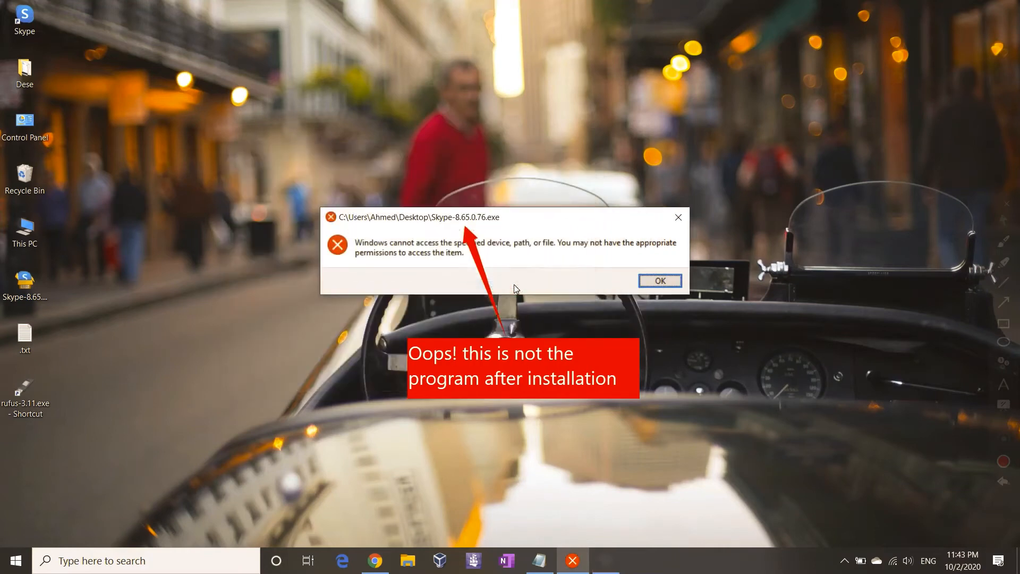
pyautogui.click(661, 281)
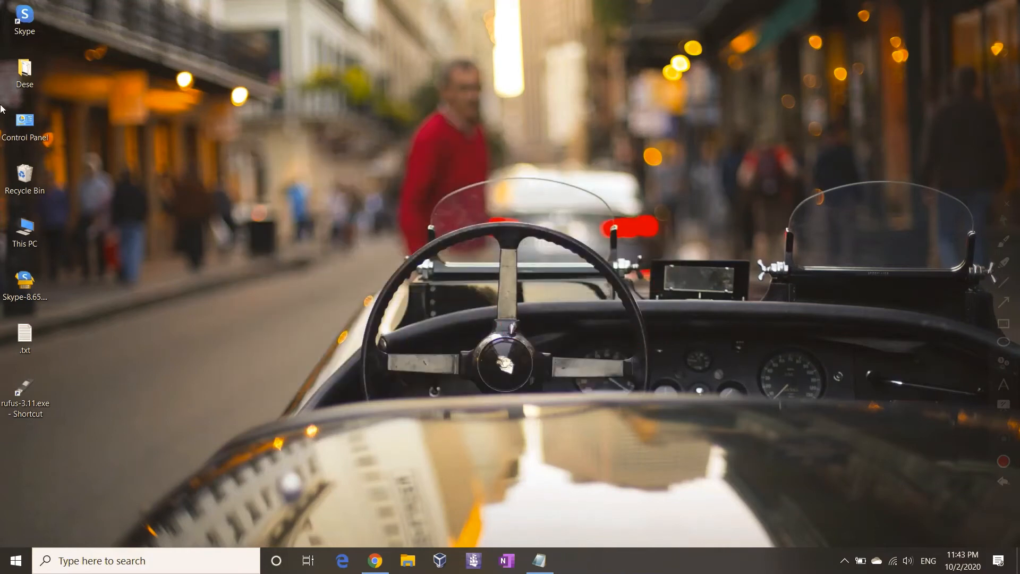
# Step: Check the Skype shortcut's properties, launch Skype, and move its sign-in window right
pyautogui.click(32, 31)
pyautogui.rightClick(30, 18)
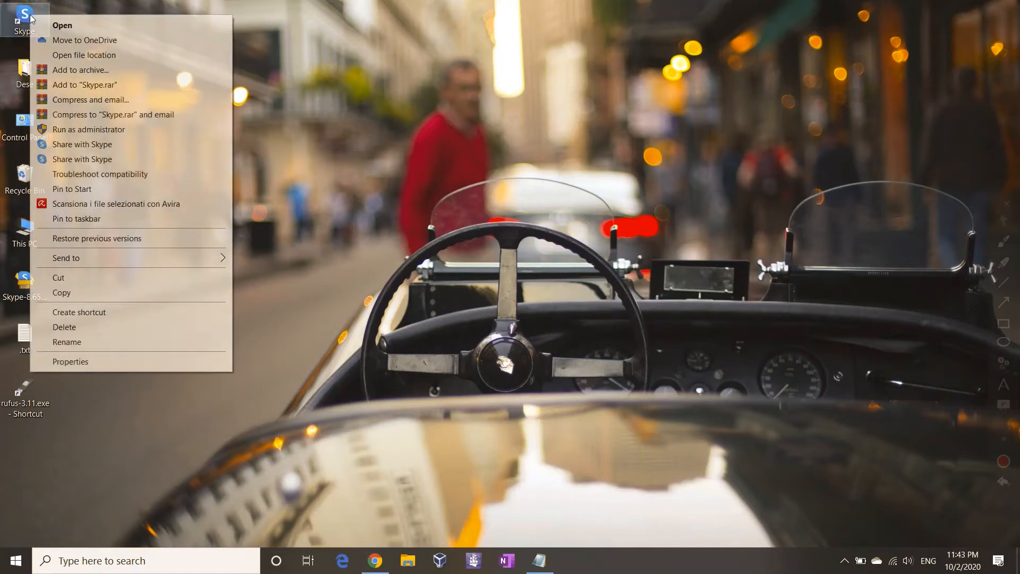
pyautogui.click(105, 367)
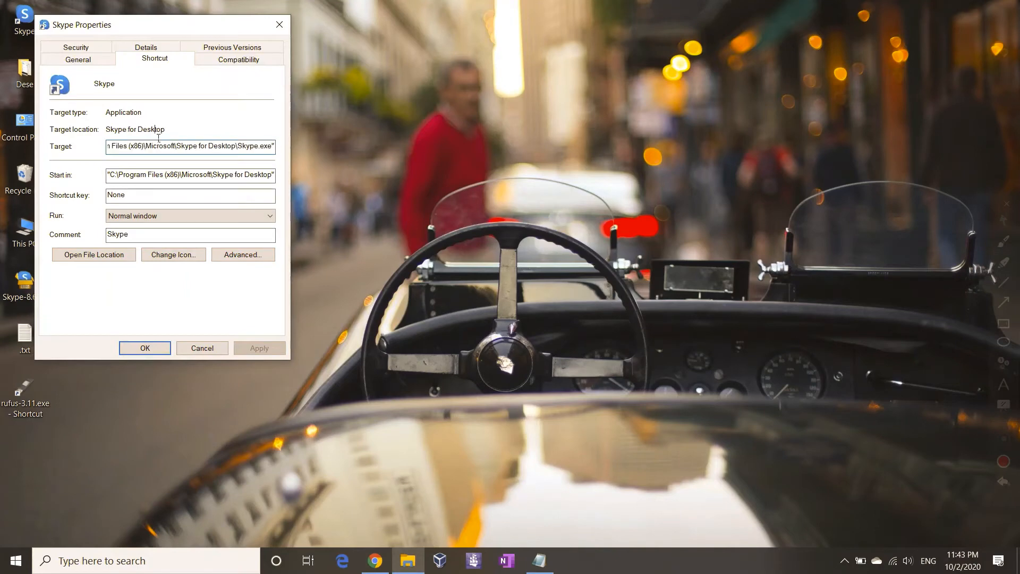
pyautogui.click(146, 351)
pyautogui.click(146, 348)
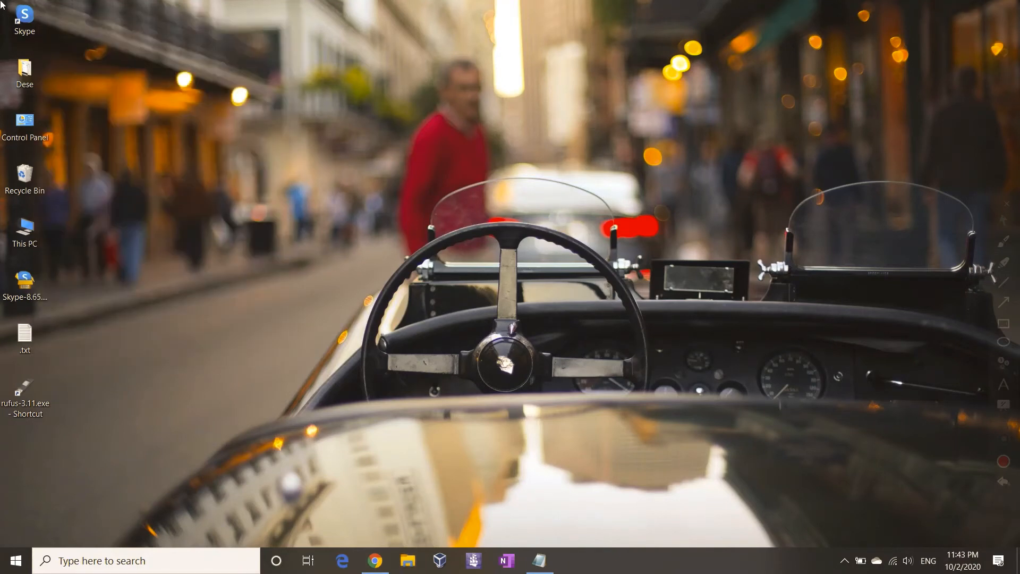
pyautogui.doubleClick(22, 19)
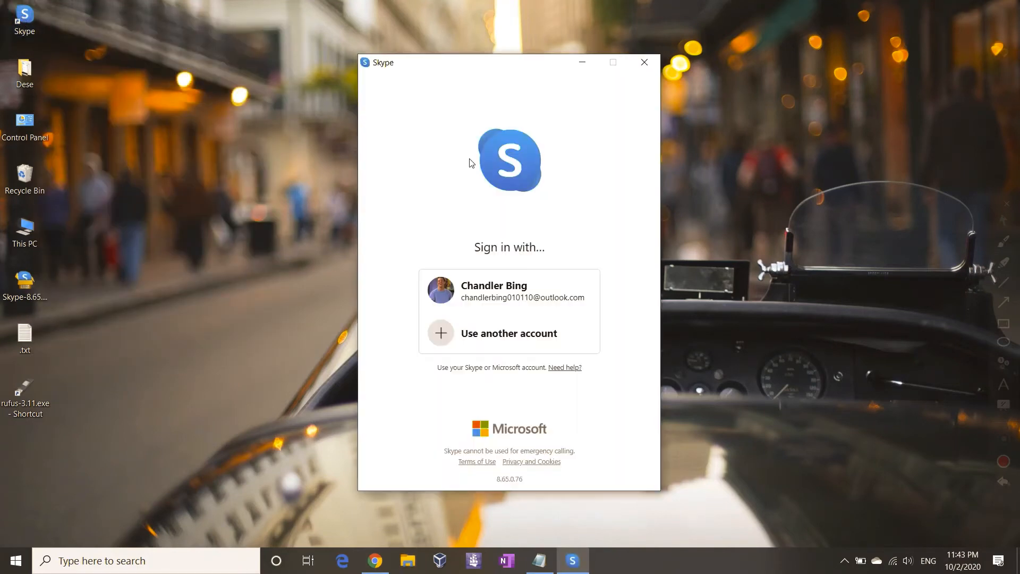
pyautogui.moveTo(489, 65); pyautogui.dragTo(693, 64)
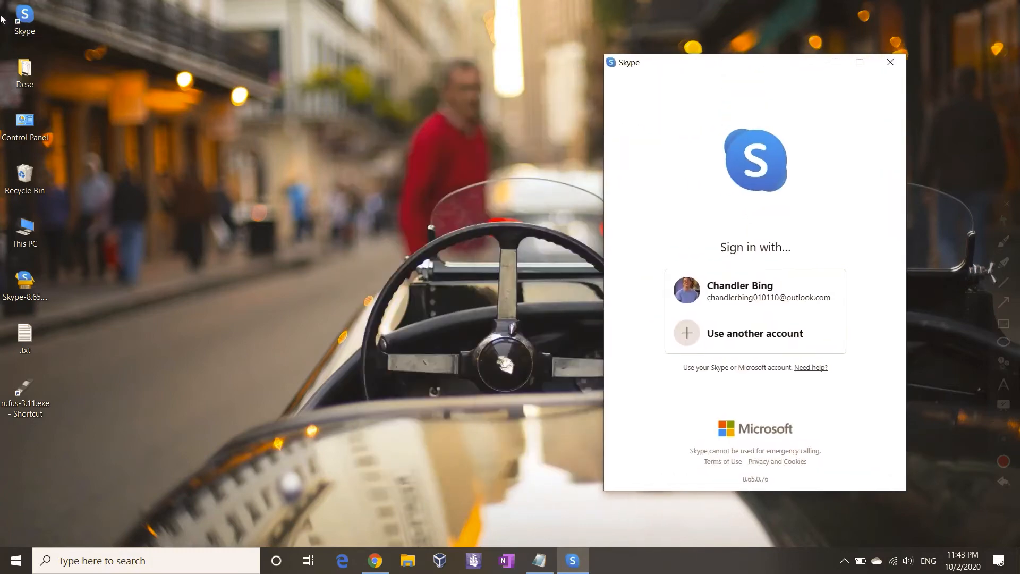
# Step: Launch Skype from its shortcut as different user Mike, entering his password
pyautogui.rightClick(27, 21)
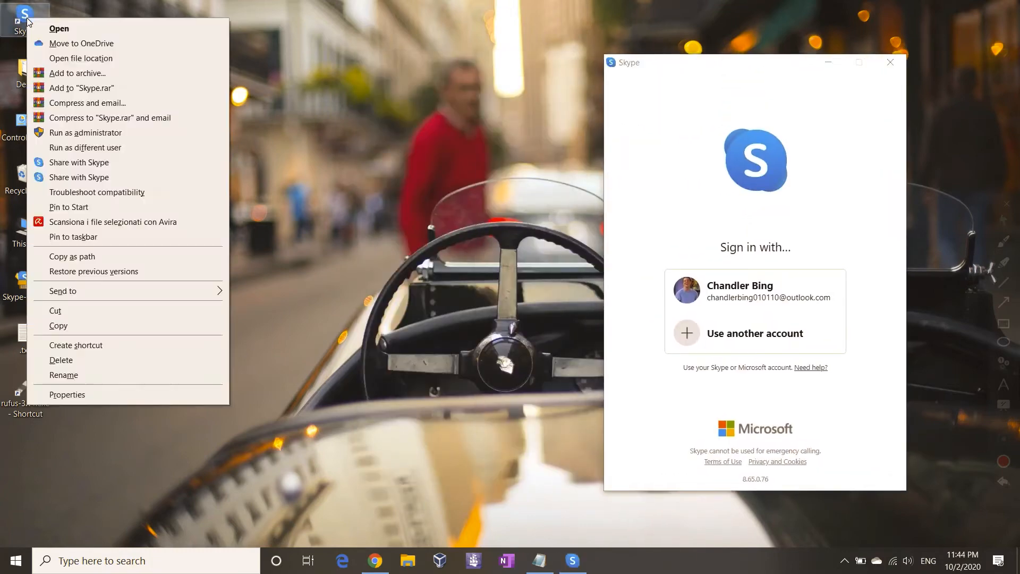
pyautogui.click(93, 149)
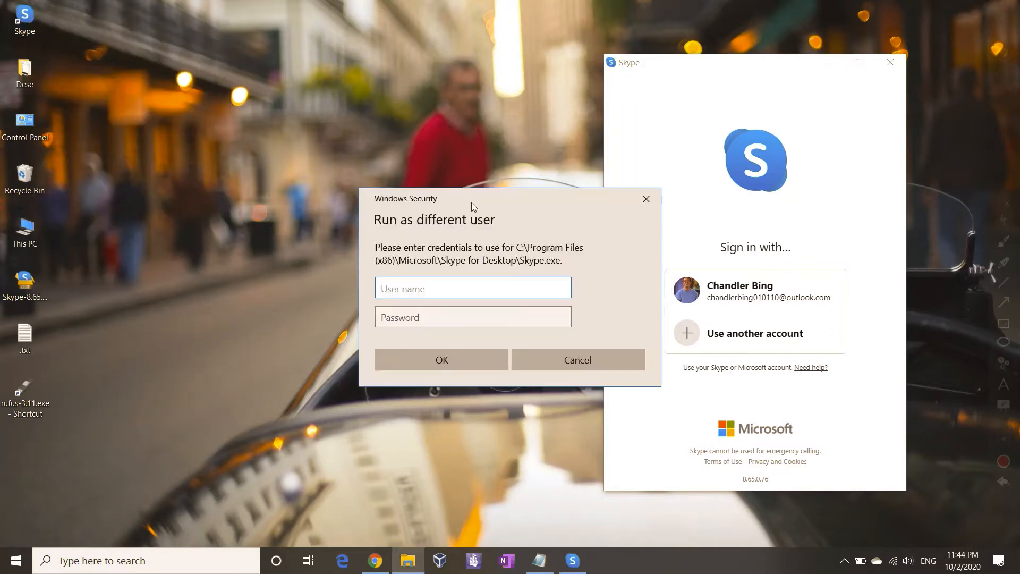
pyautogui.write('Mike')
pyautogui.click(447, 320)
pyautogui.write('p')
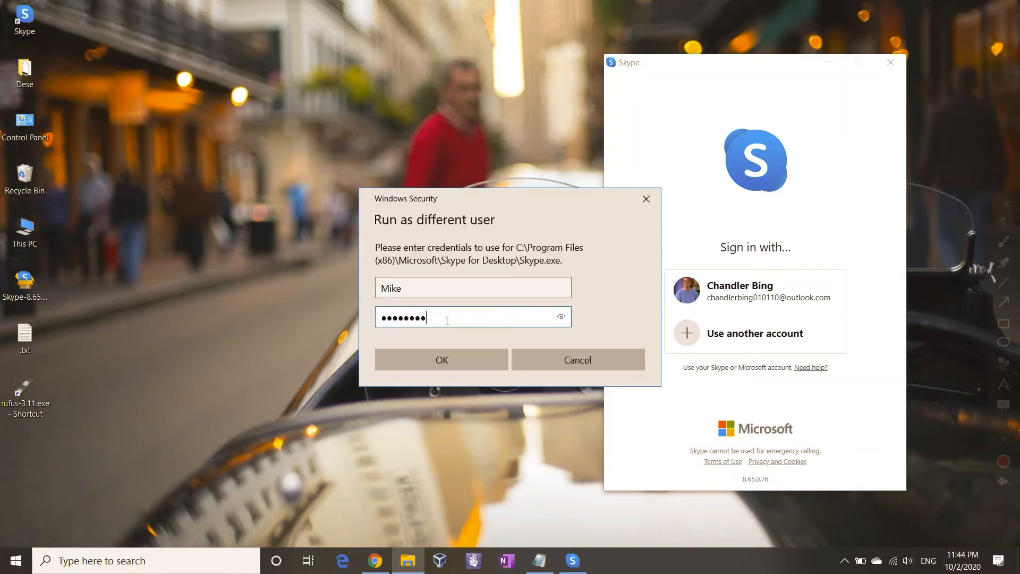
pyautogui.press('Return')
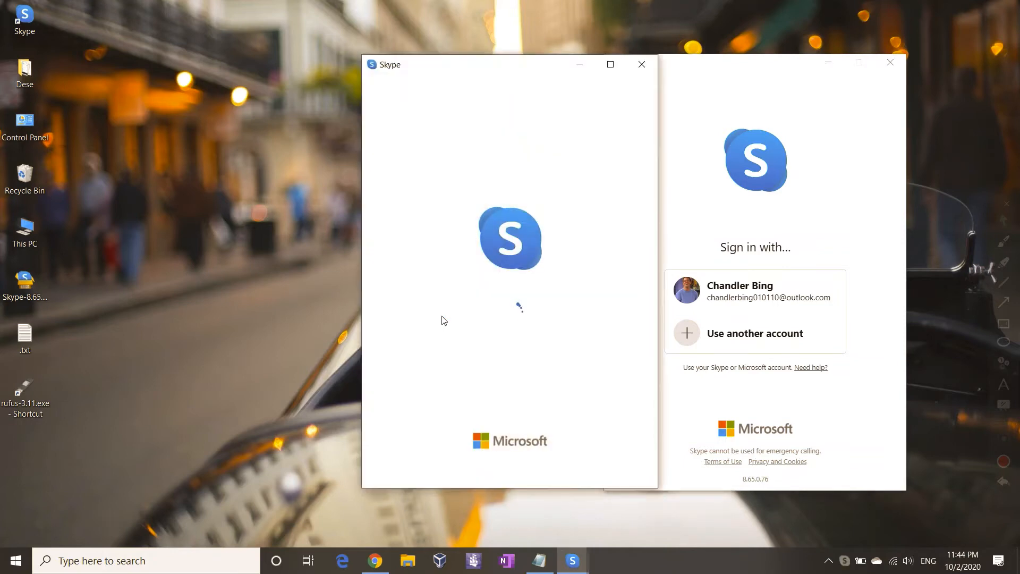
# Step: Start sign-in on the second Skype window and sign the original window into the saved account
pyautogui.moveTo(443, 66); pyautogui.dragTo(381, 65)
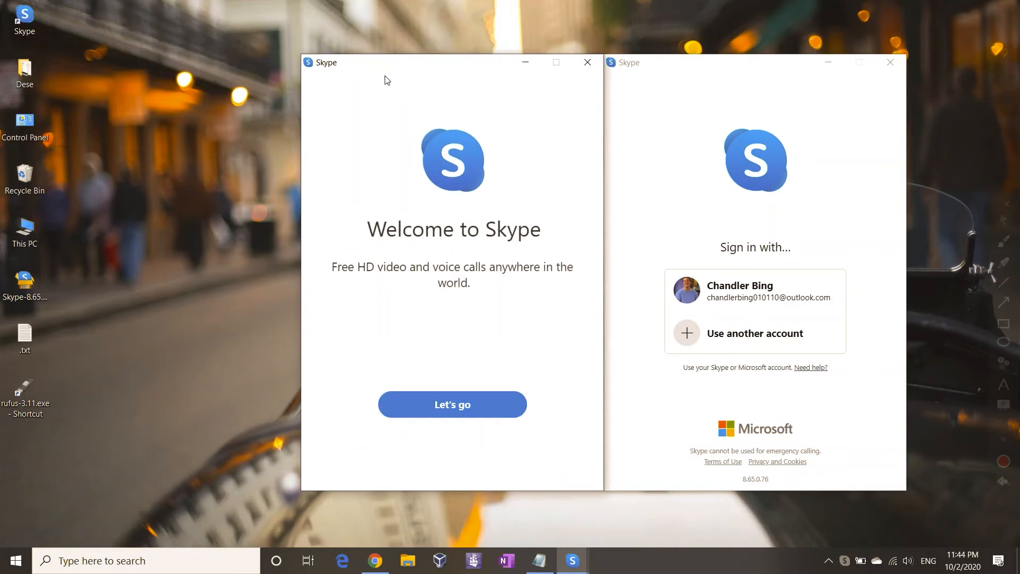
pyautogui.click(467, 408)
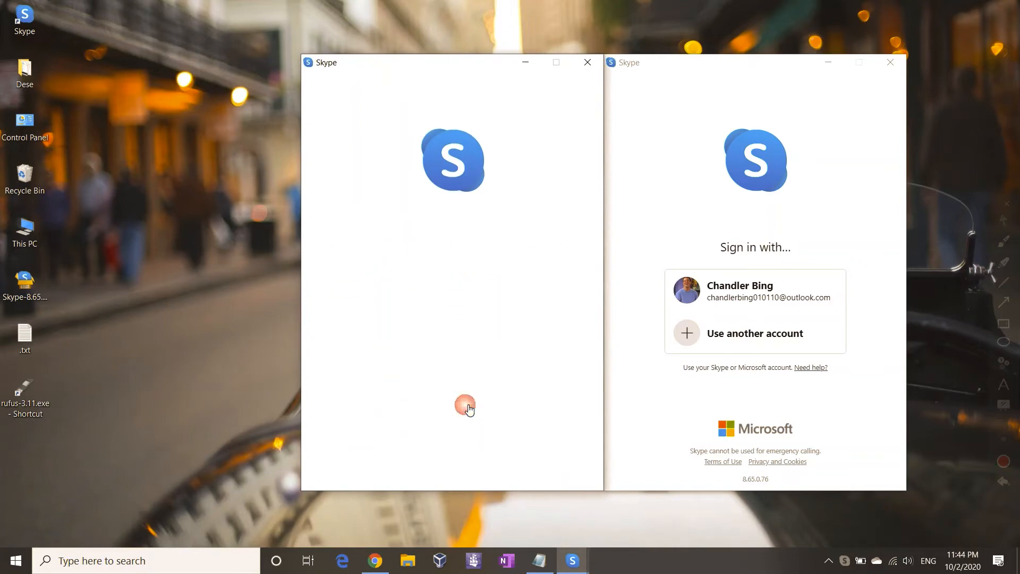
pyautogui.click(453, 326)
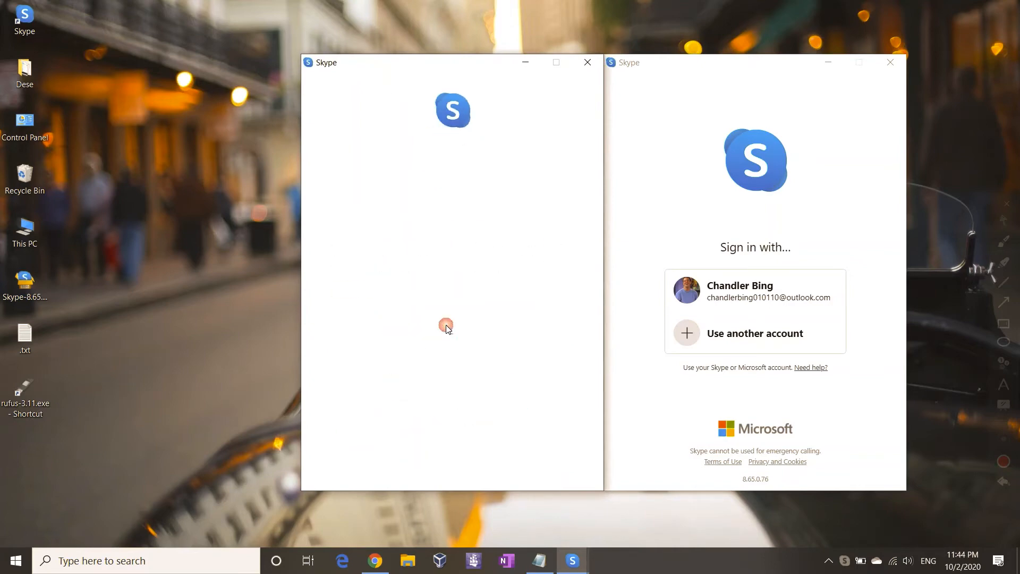
pyautogui.click(659, 179)
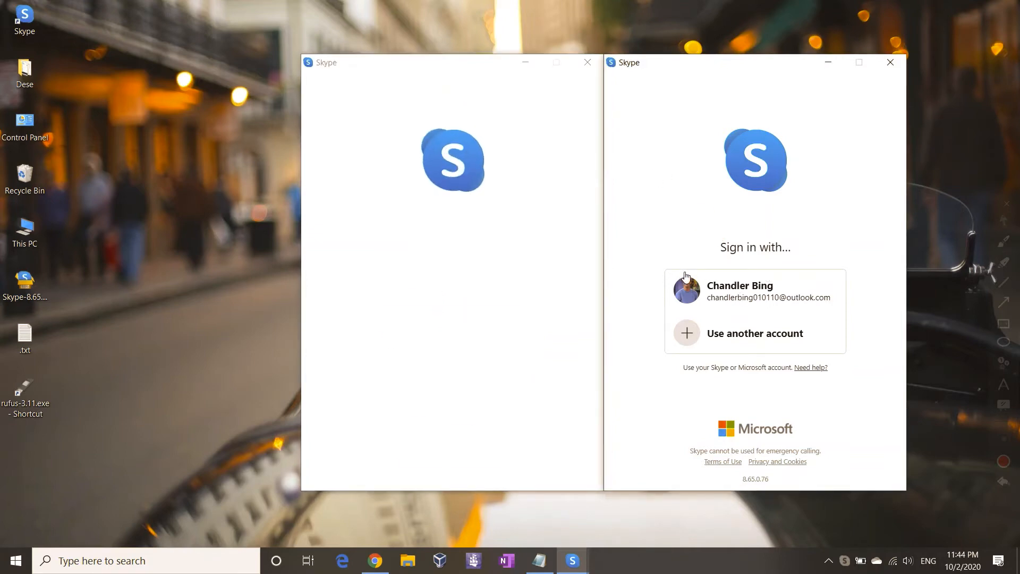
pyautogui.click(708, 287)
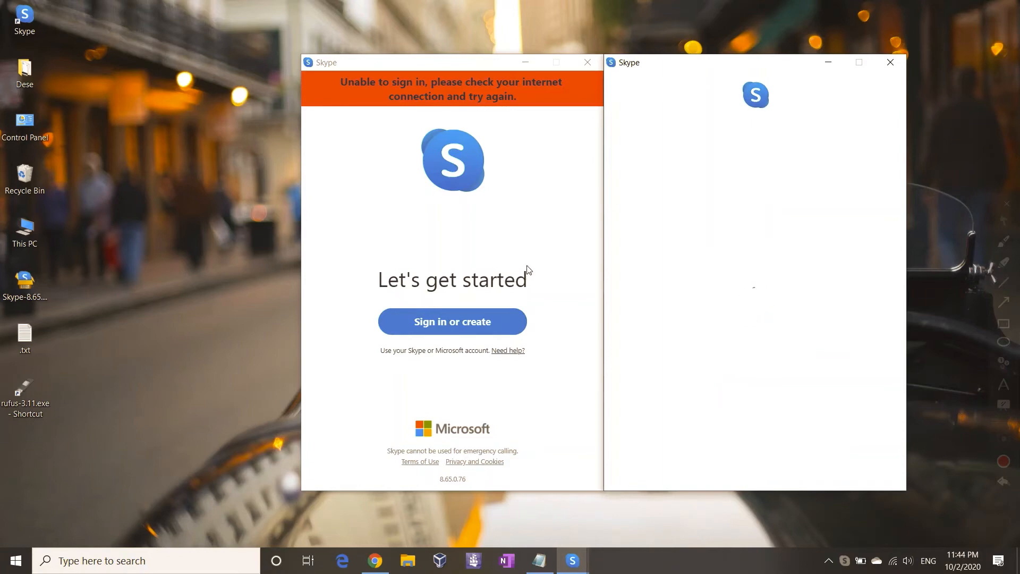
pyautogui.click(440, 320)
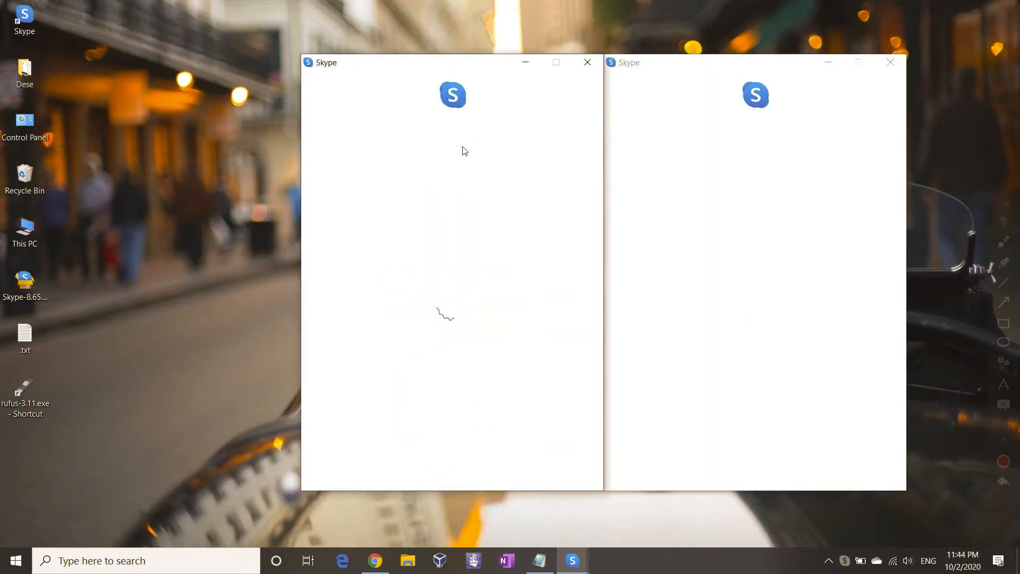
# Step: Arrange the two Skype windows side by side, narrowing the main window
pyautogui.moveTo(444, 65); pyautogui.dragTo(400, 66)
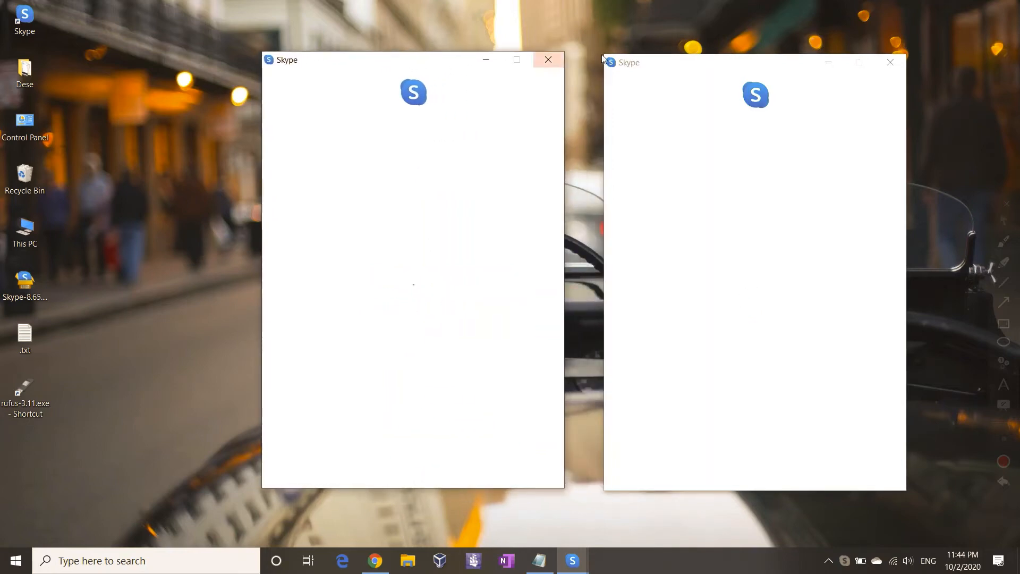
pyautogui.moveTo(671, 66); pyautogui.dragTo(655, 58)
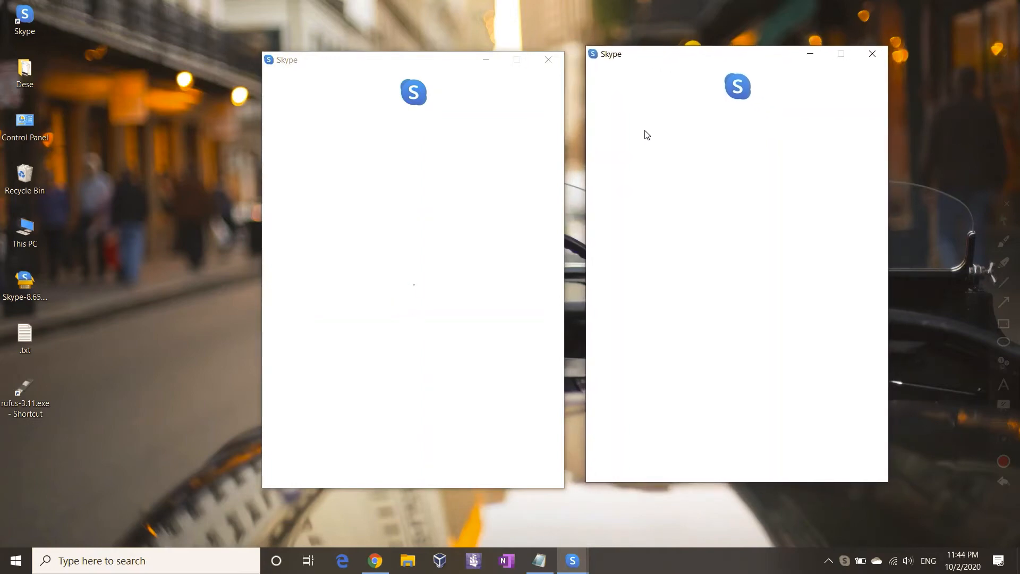
pyautogui.click(418, 108)
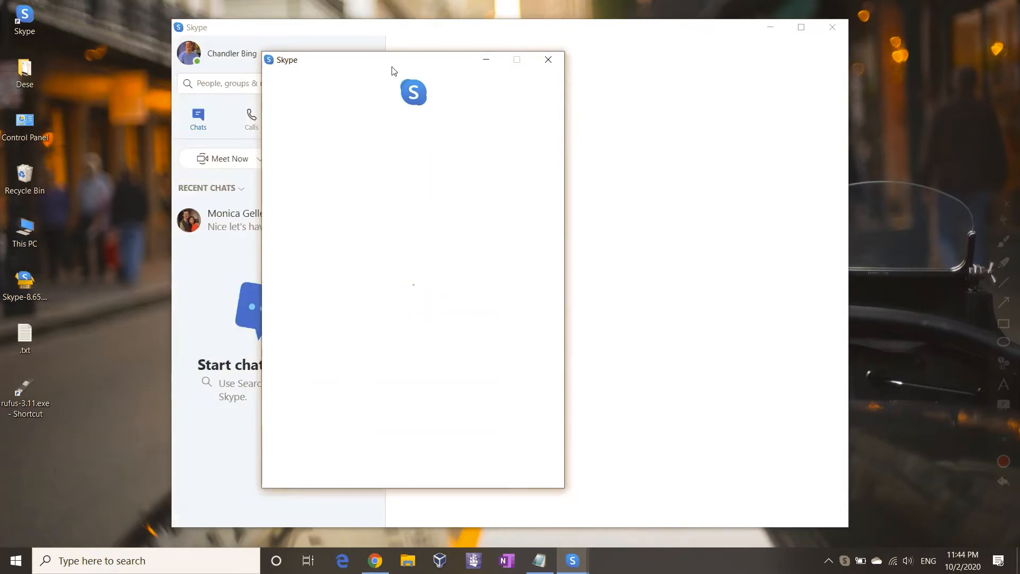
pyautogui.moveTo(411, 70); pyautogui.dragTo(750, 57)
pyautogui.moveTo(536, 35); pyautogui.dragTo(382, 26)
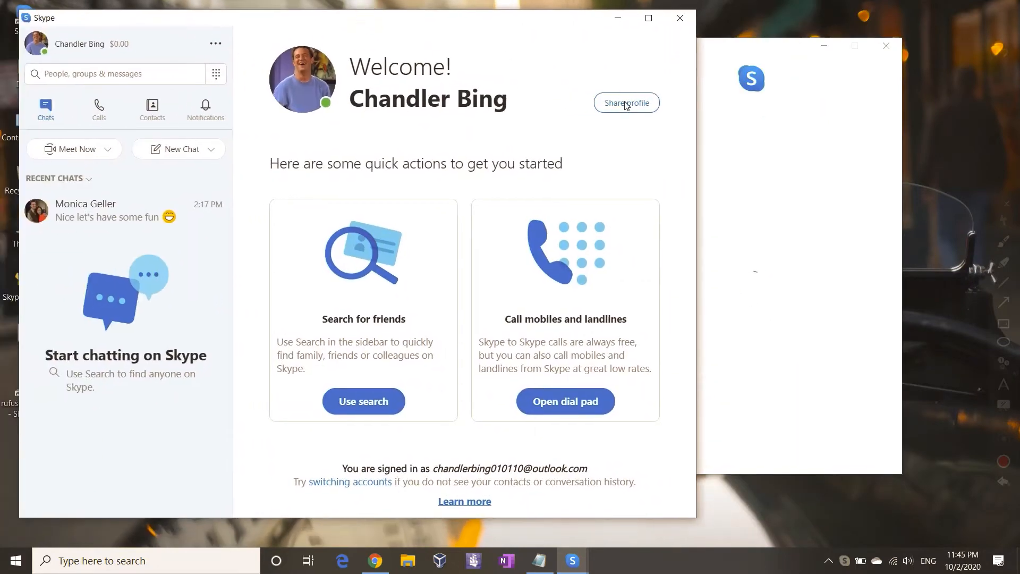
pyautogui.click(699, 157)
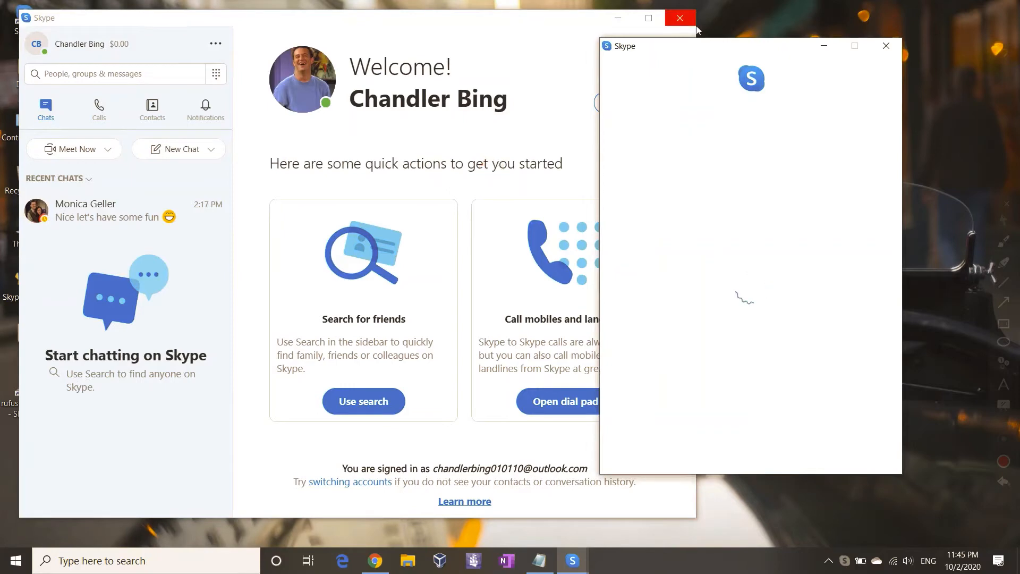
pyautogui.moveTo(698, 51); pyautogui.dragTo(526, 61)
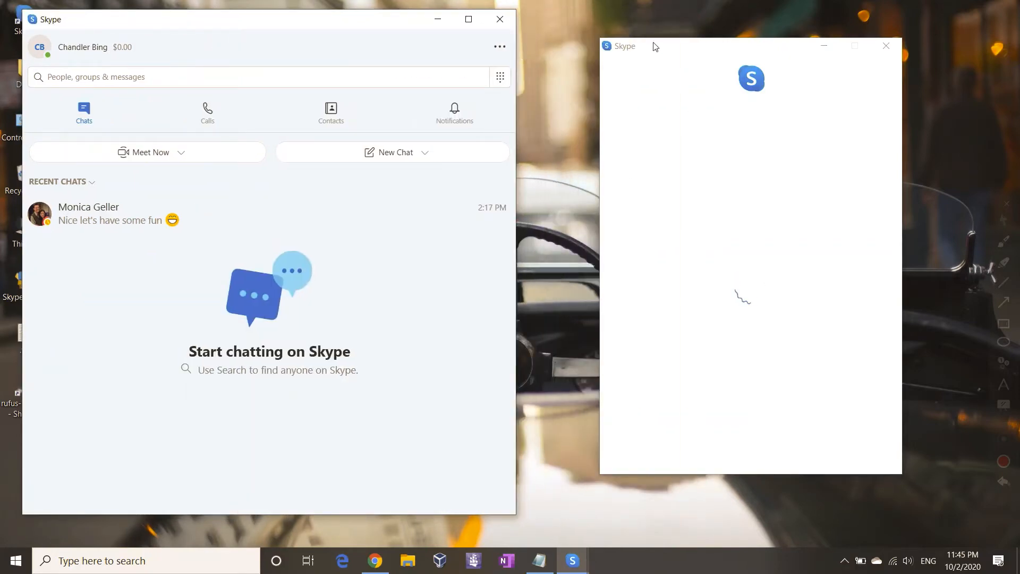
pyautogui.moveTo(648, 47); pyautogui.dragTo(588, 41)
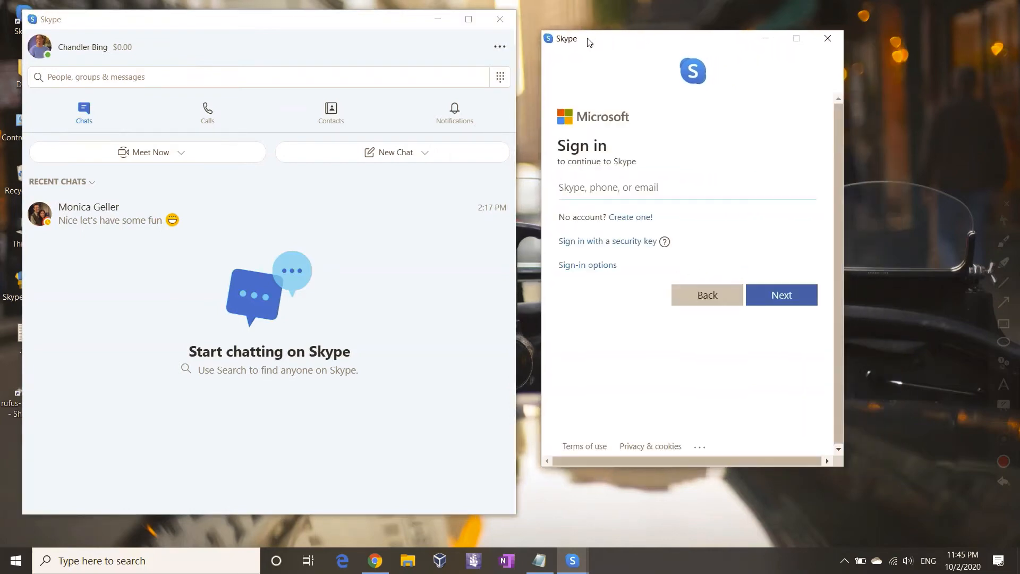
pyautogui.write('s')
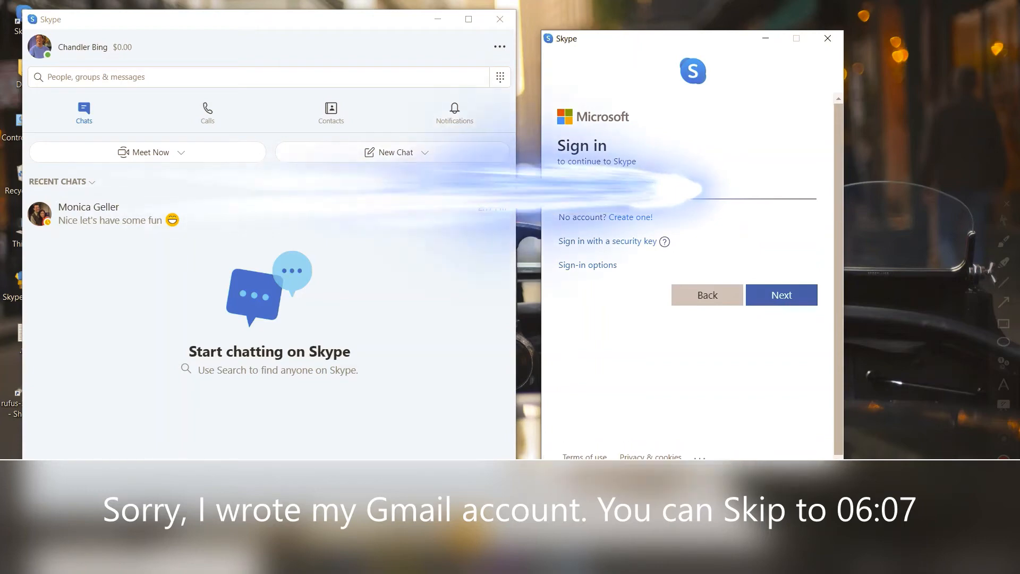
pyautogui.write('gmail.c')
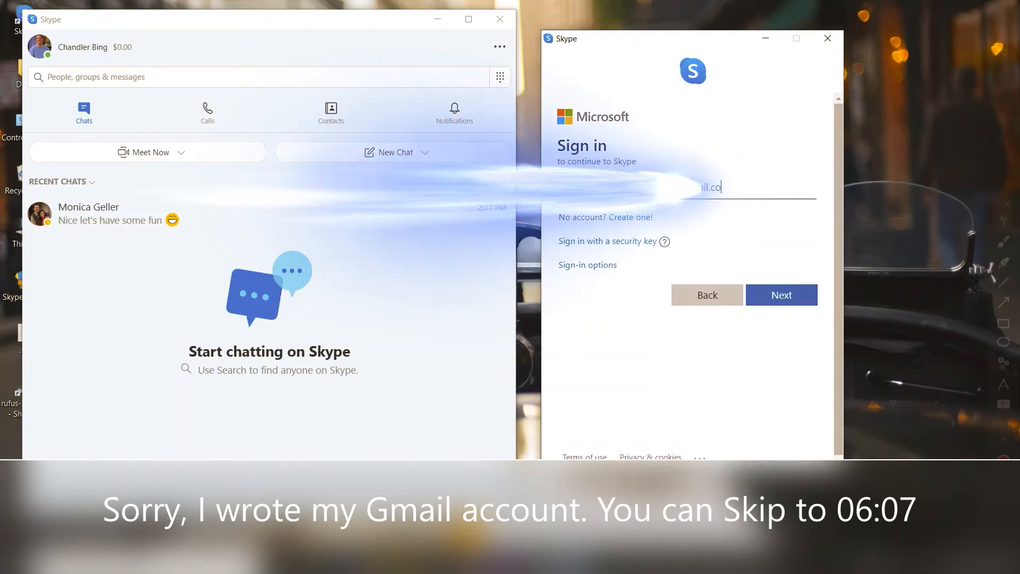
pyautogui.write('om')
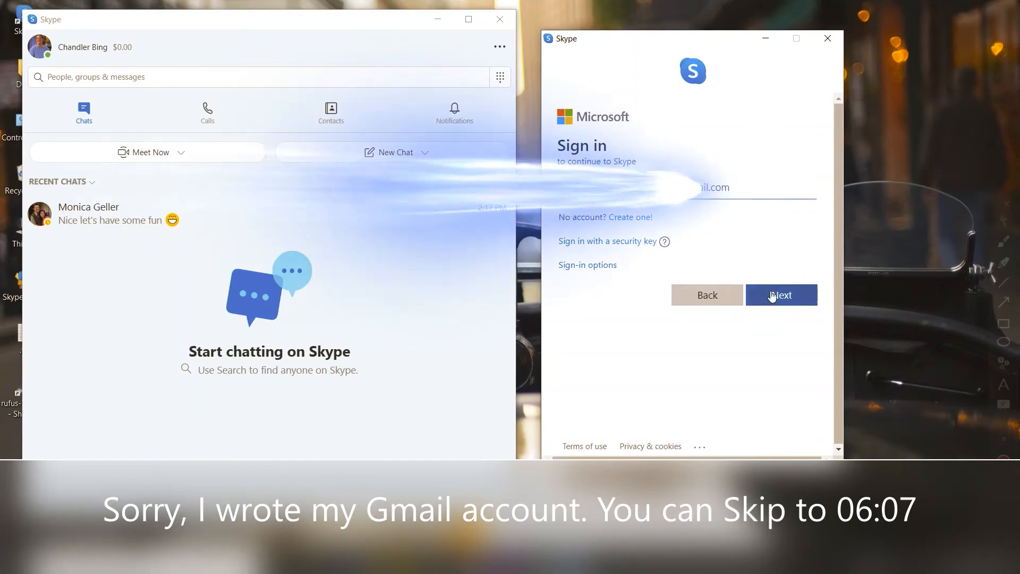
pyautogui.click(773, 299)
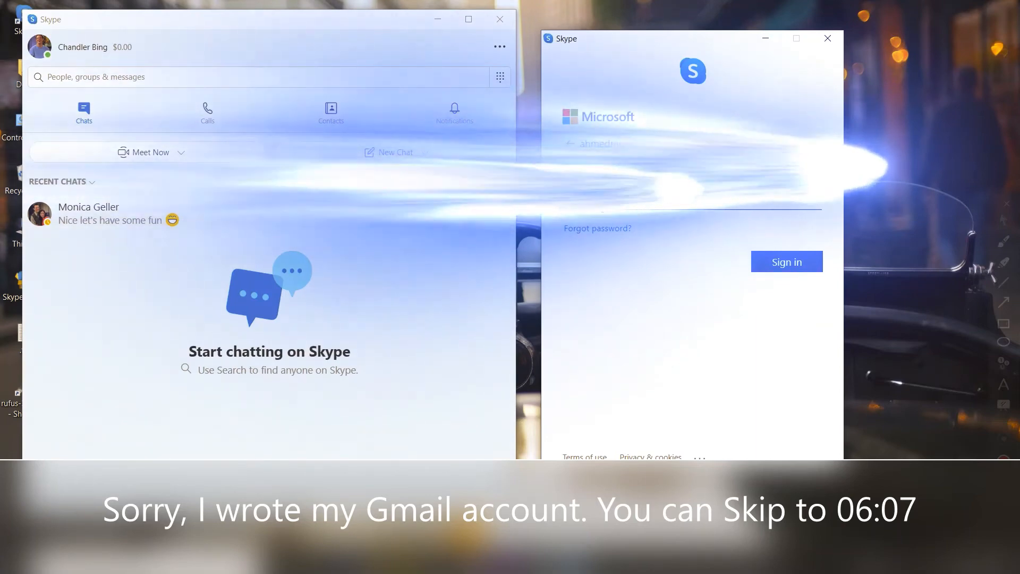
pyautogui.click(780, 262)
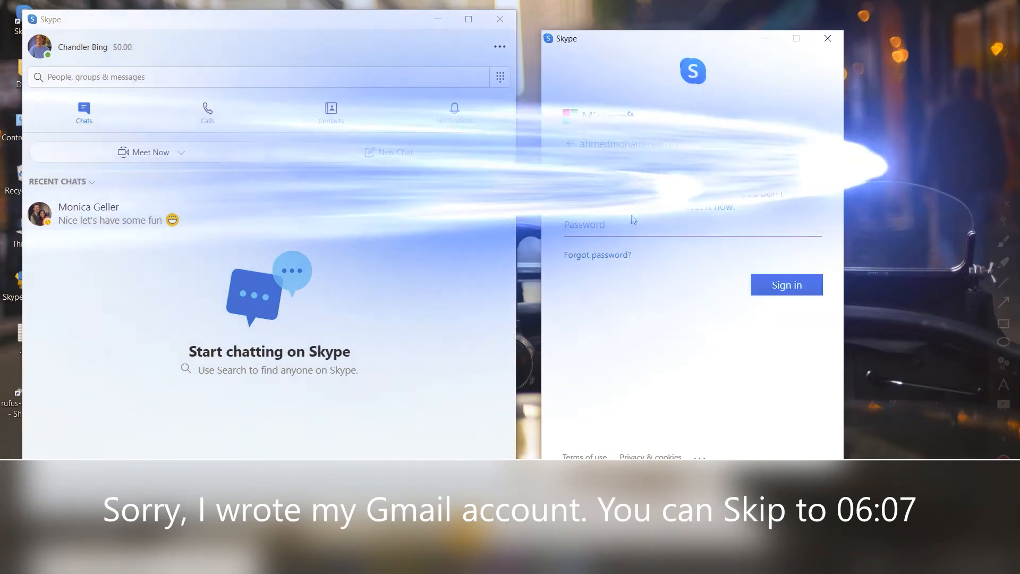
pyautogui.write('•••••')
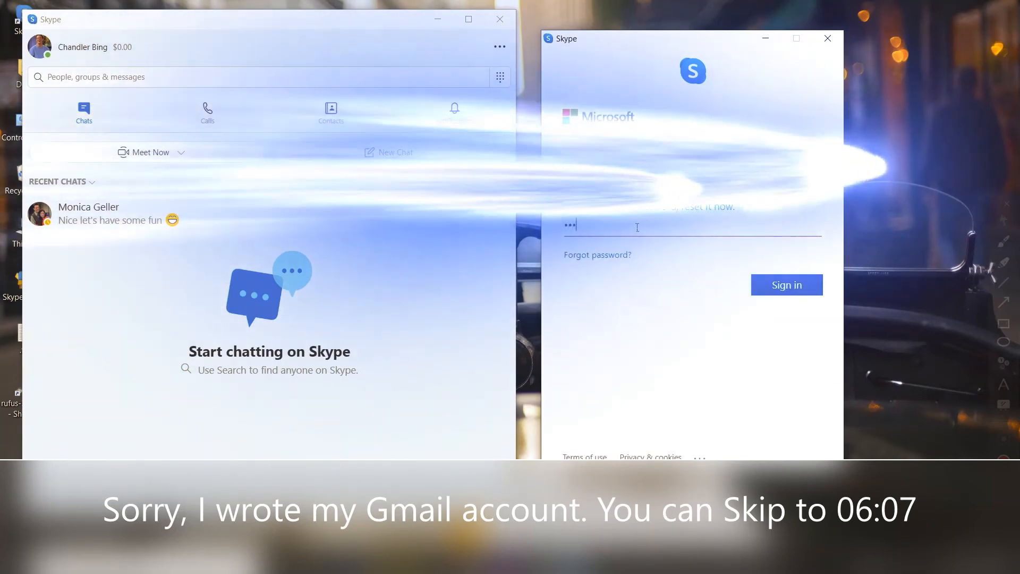
pyautogui.write('•••')
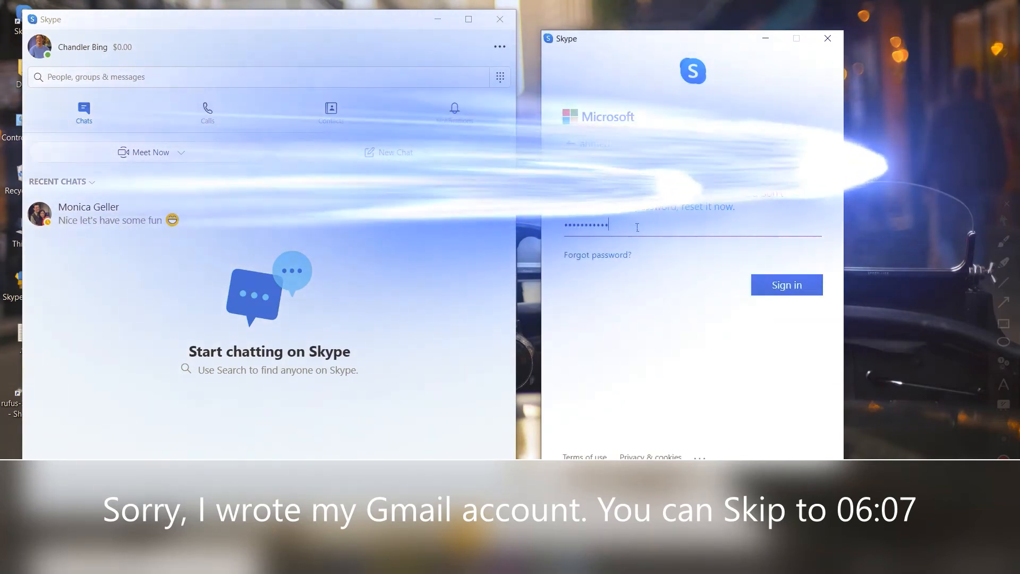
pyautogui.write('•••')
pyautogui.press('Return')
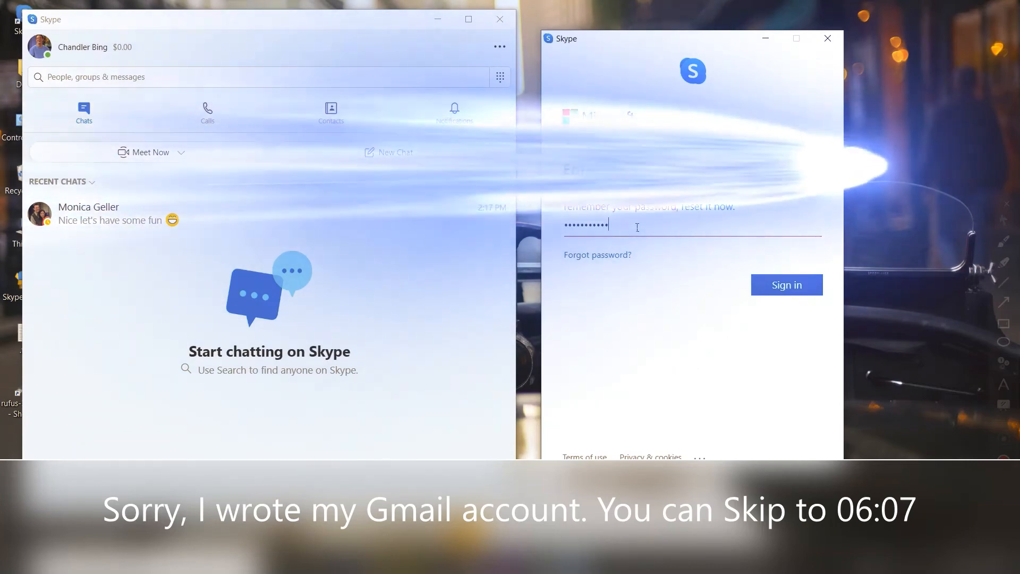
pyautogui.press('Return')
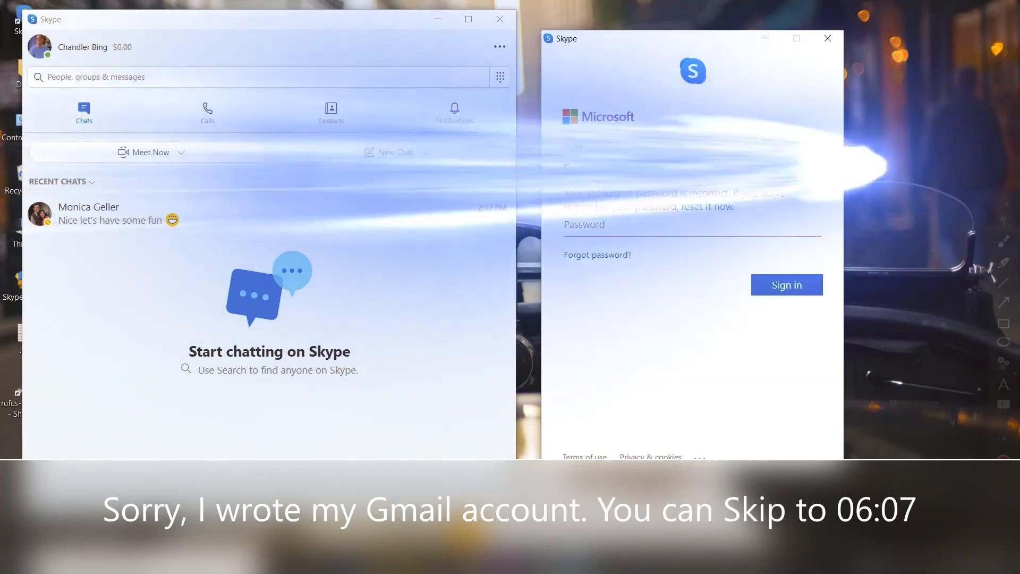
pyautogui.click(569, 147)
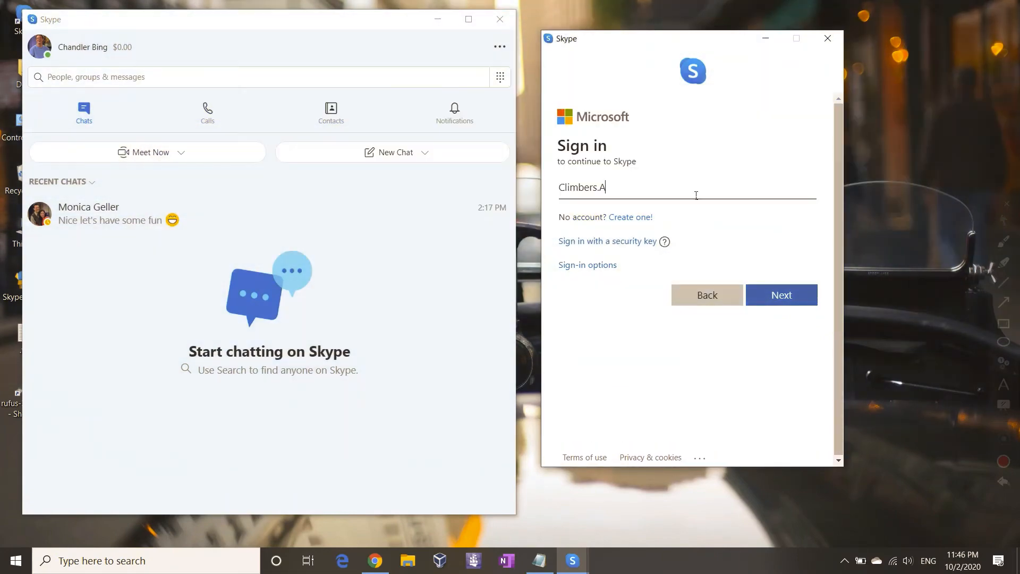
# Step: Enter the second account's Outlook e-mail address and password in the new Skype window to sign in
pyautogui.write('outlook.com')
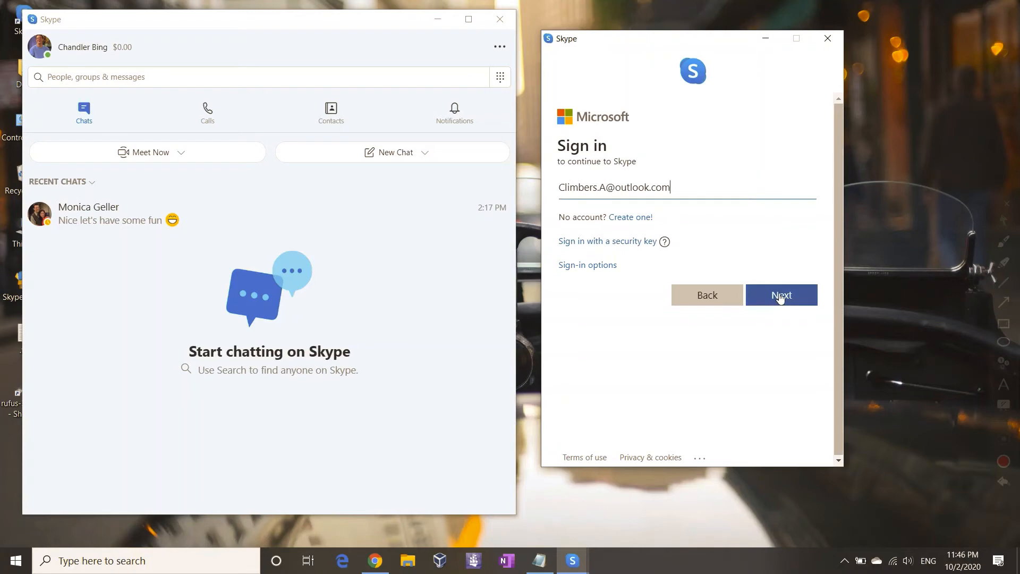
pyautogui.click(780, 297)
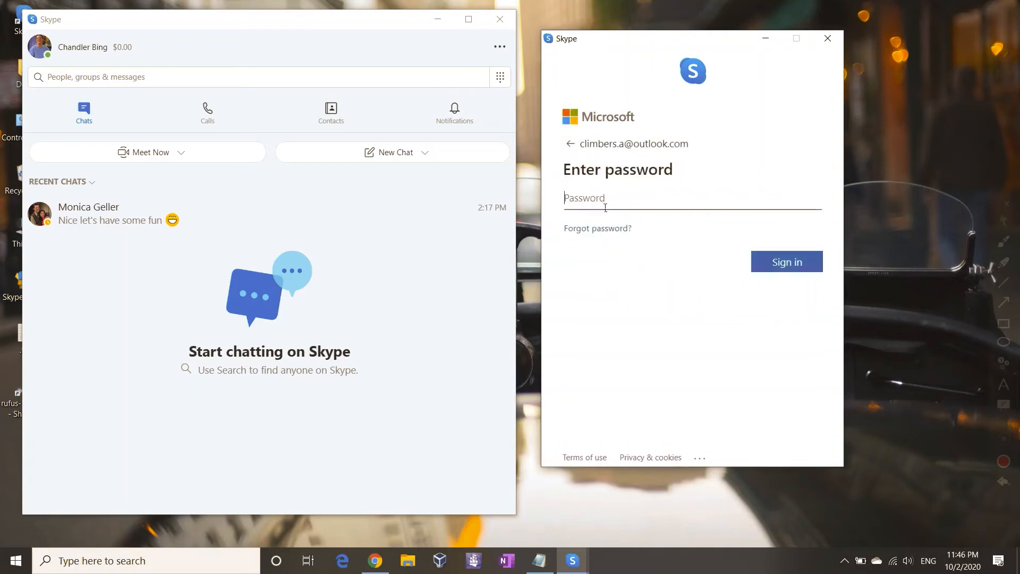
pyautogui.write('••')
pyautogui.press('Return')
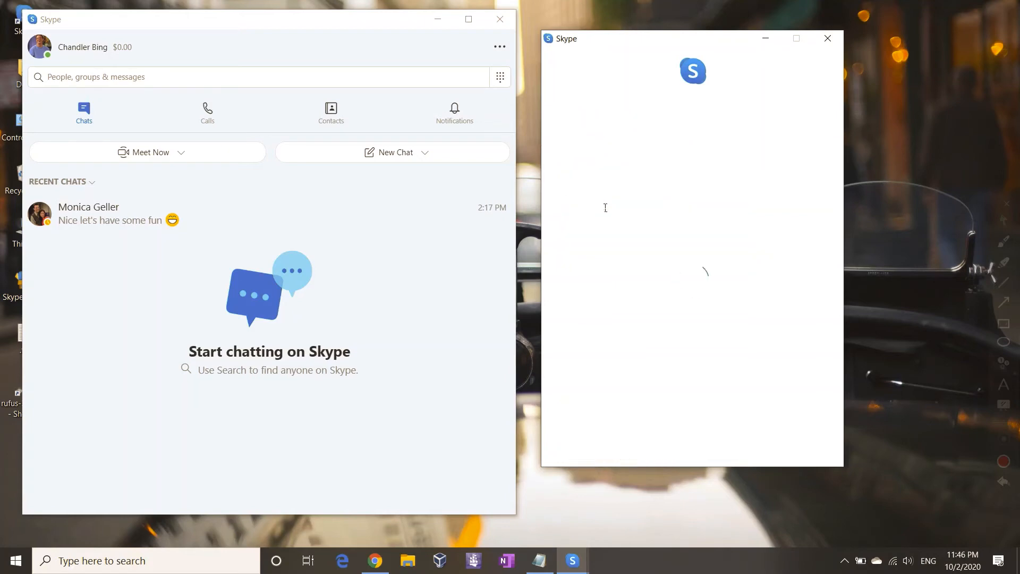
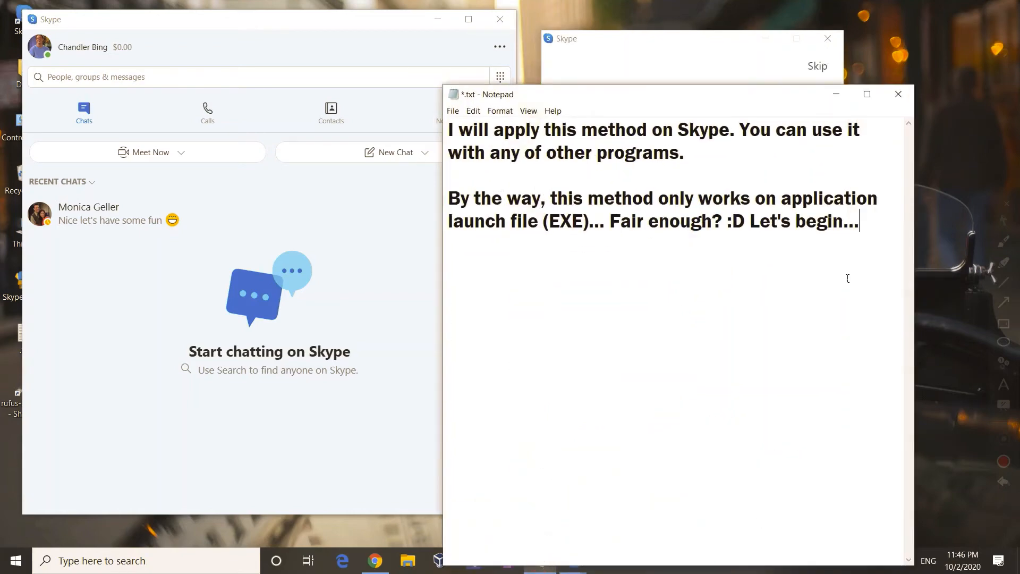
# Step: Move the Notepad note left, add a new line 'It works :D', then minimize Notepad
pyautogui.moveTo(668, 94); pyautogui.dragTo(277, 68)
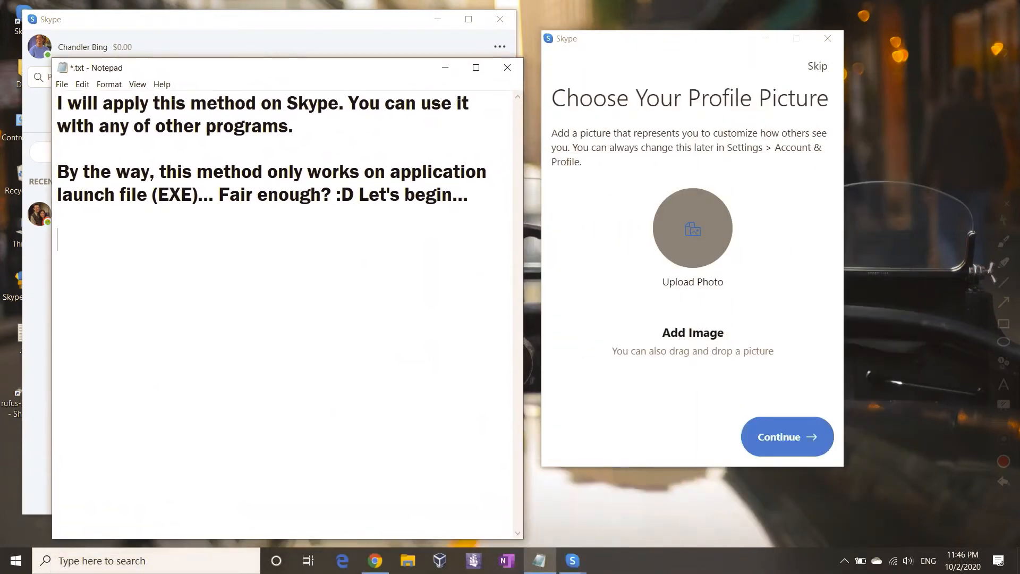
pyautogui.press('Return')
pyautogui.write('iT ')
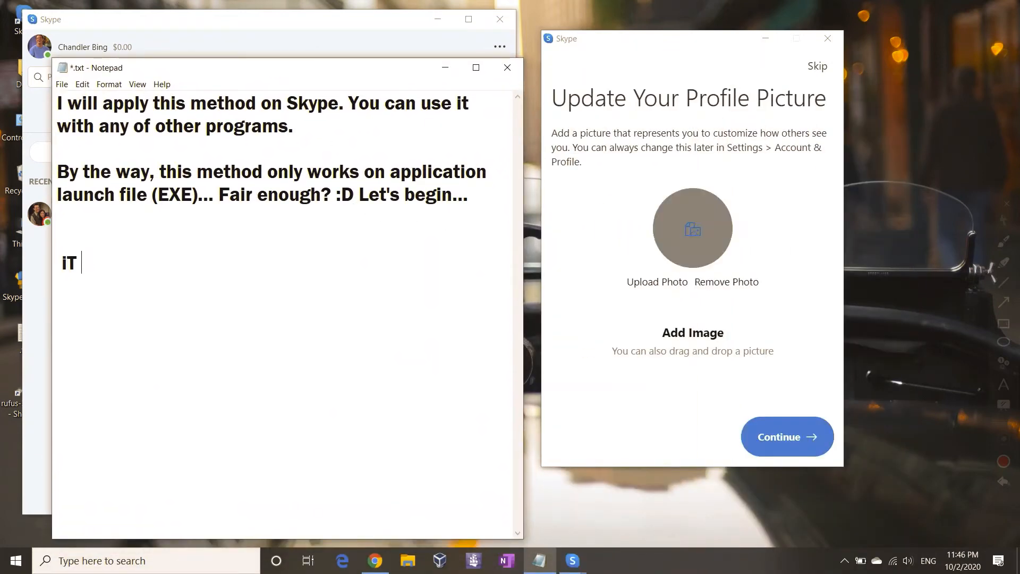
pyautogui.write('WIRJ')
pyautogui.press('BackSpace')
pyautogui.press('BackSpace')
pyautogui.press('BackSpace')
pyautogui.press('BackSpace')
pyautogui.press('BackSpace')
pyautogui.press('BackSpace')
pyautogui.press('BackSpace')
pyautogui.write('It workd')
pyautogui.write(':D')
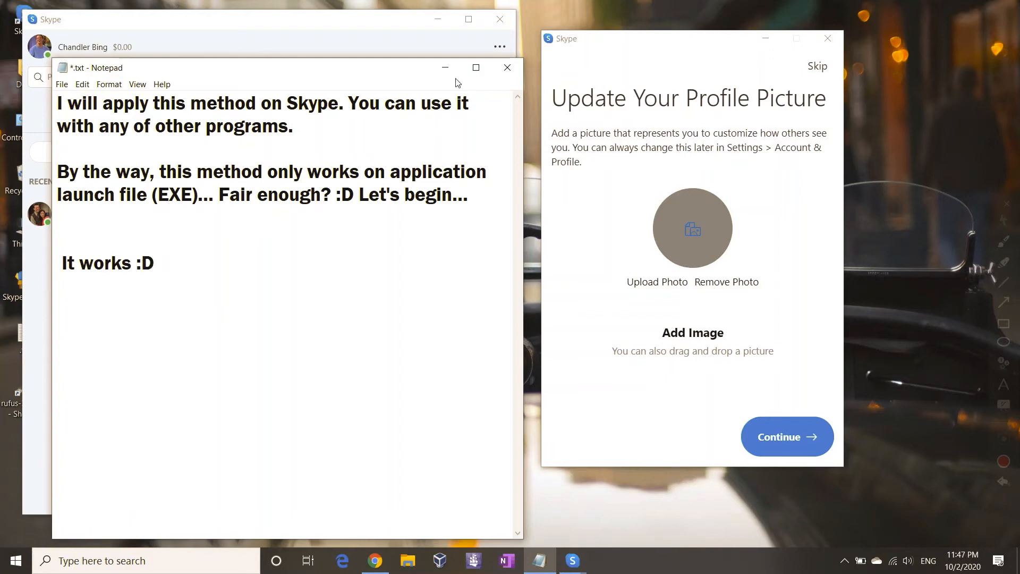
pyautogui.click(439, 68)
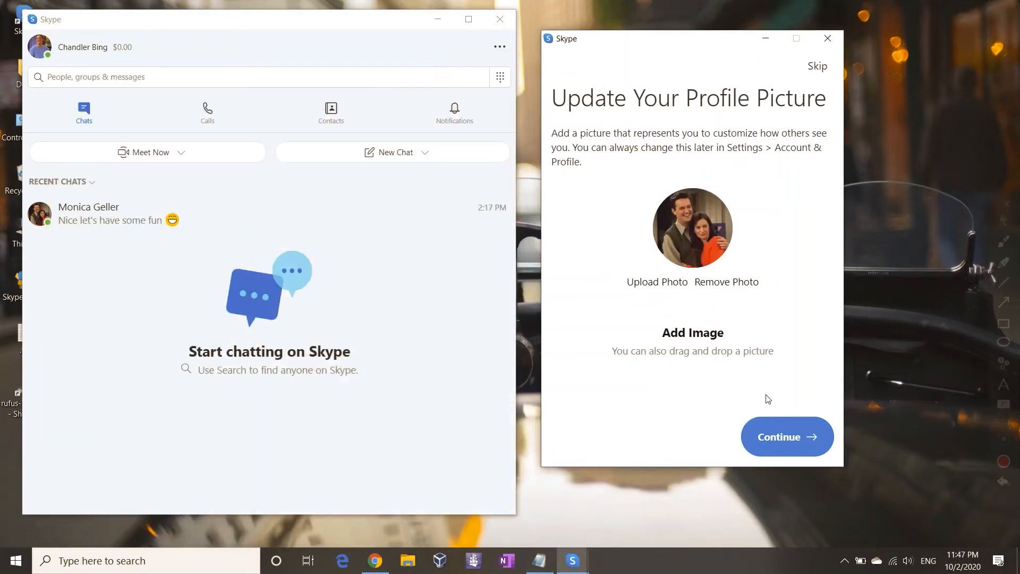
# Step: Skip the profile picture and audio steps, apply the office background effect, and complete setup
pyautogui.click(782, 429)
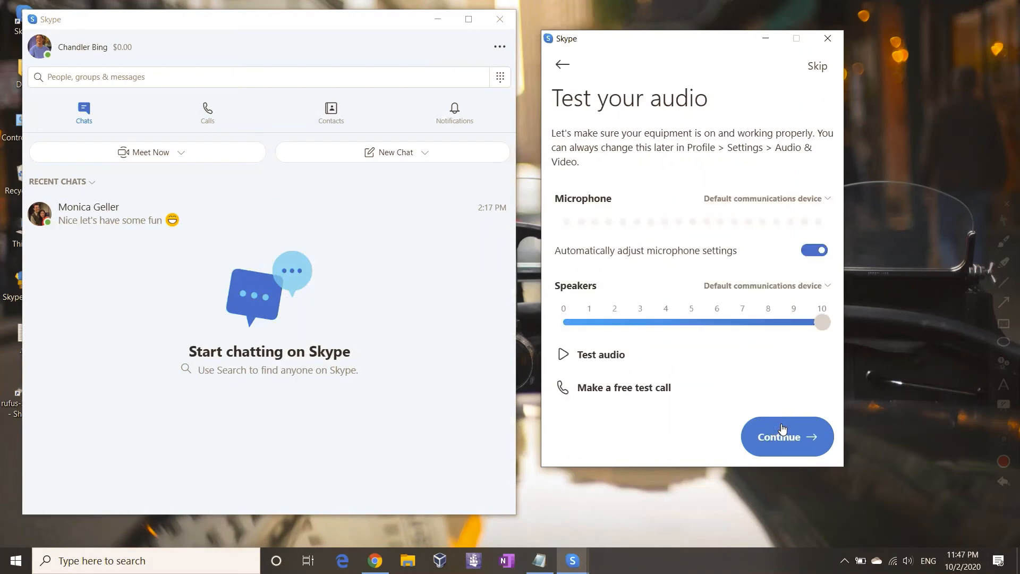
pyautogui.click(782, 429)
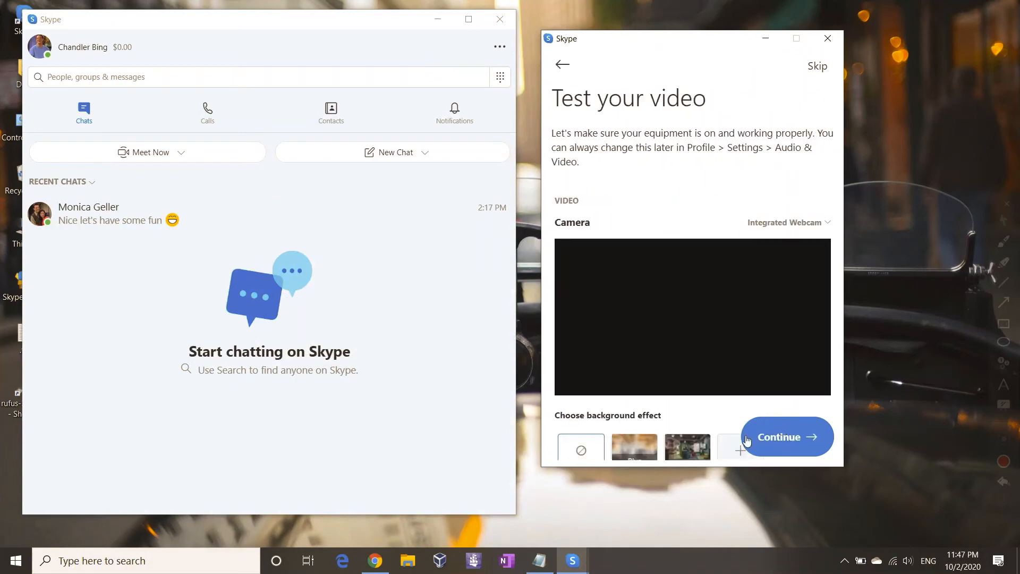
pyautogui.click(700, 451)
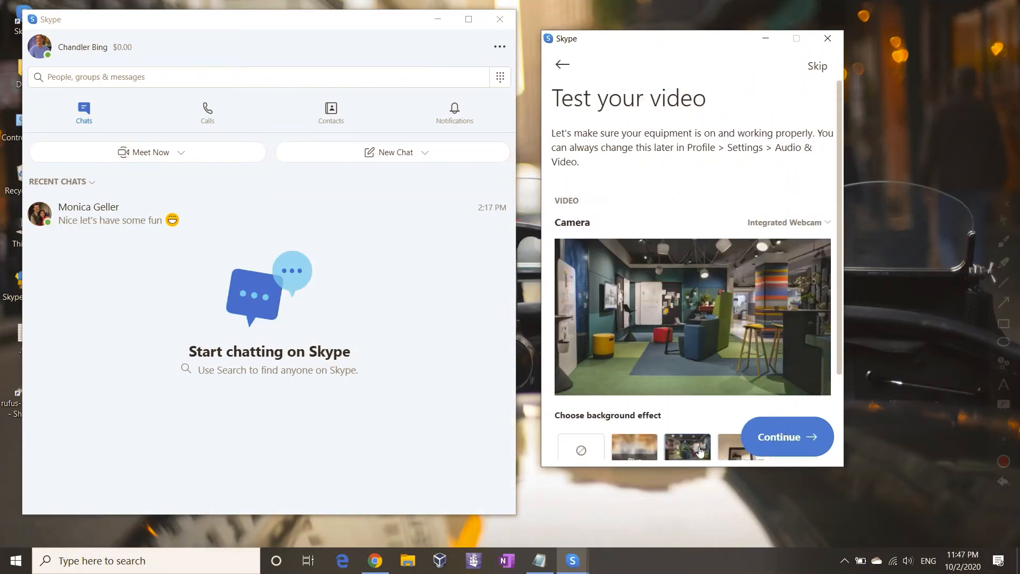
pyautogui.click(781, 437)
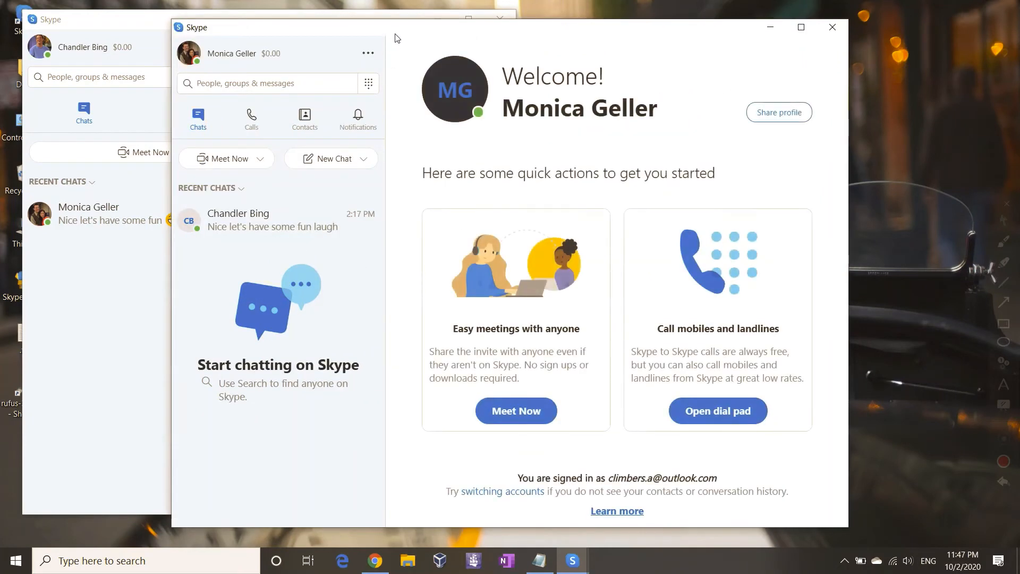
# Step: Narrow the second account's Skype window and place it beside the first
pyautogui.moveTo(470, 44); pyautogui.dragTo(558, 32)
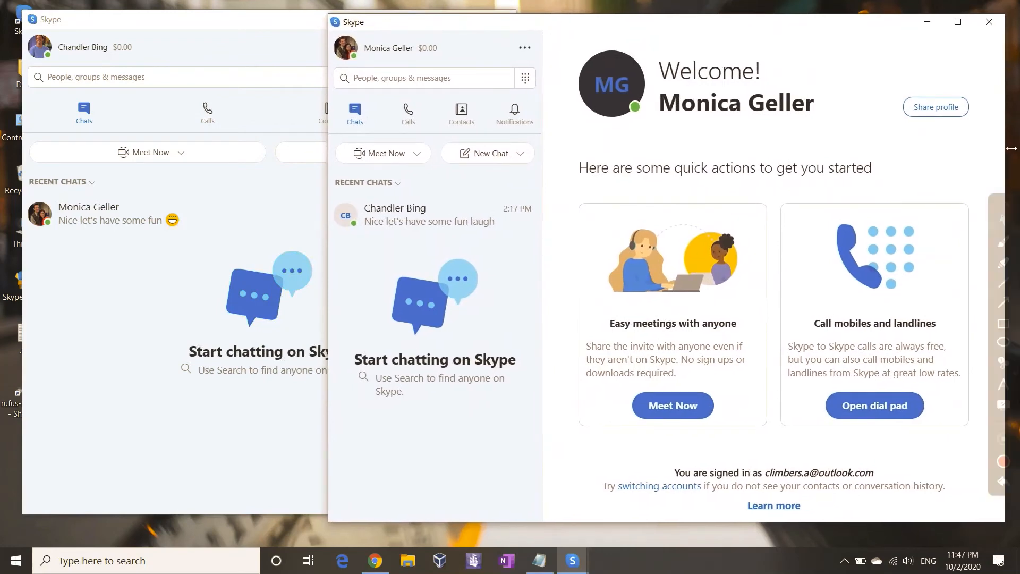
pyautogui.moveTo(1012, 147); pyautogui.dragTo(693, 152)
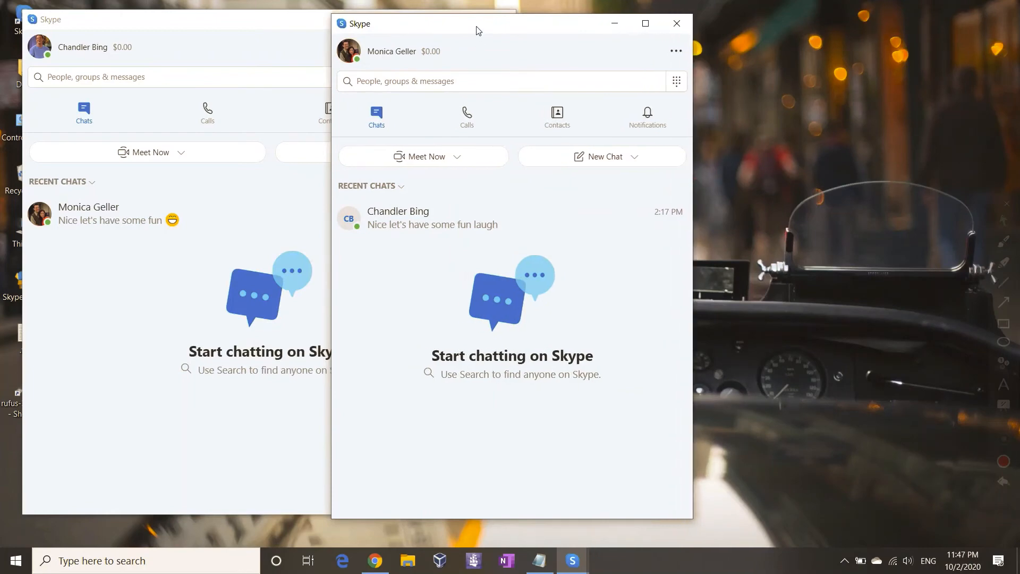
pyautogui.moveTo(482, 31); pyautogui.dragTo(626, 49)
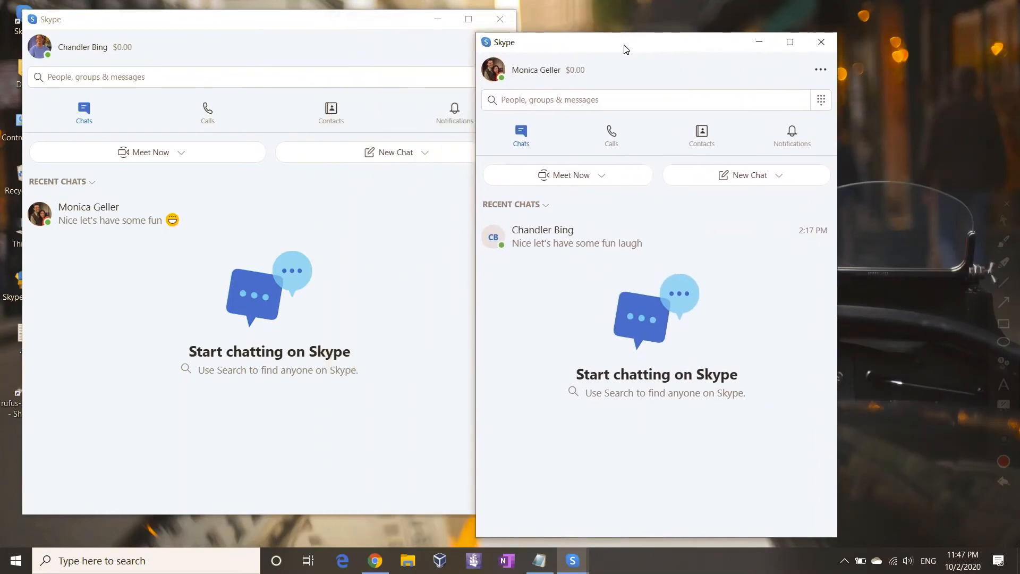
# Step: Open the accounts' shared chat in both windows, moving the right window to the top right
pyautogui.click(591, 237)
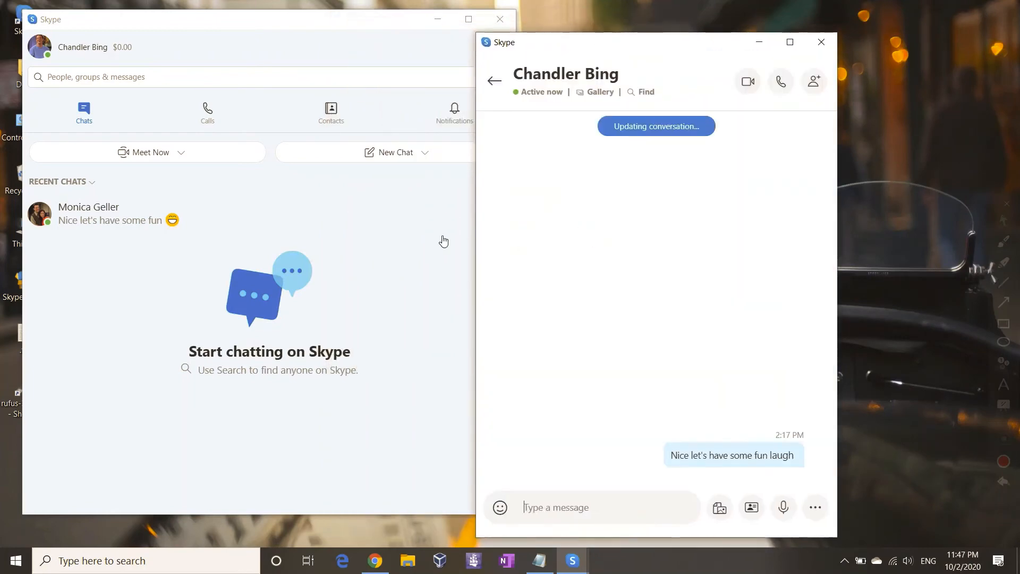
pyautogui.click(306, 220)
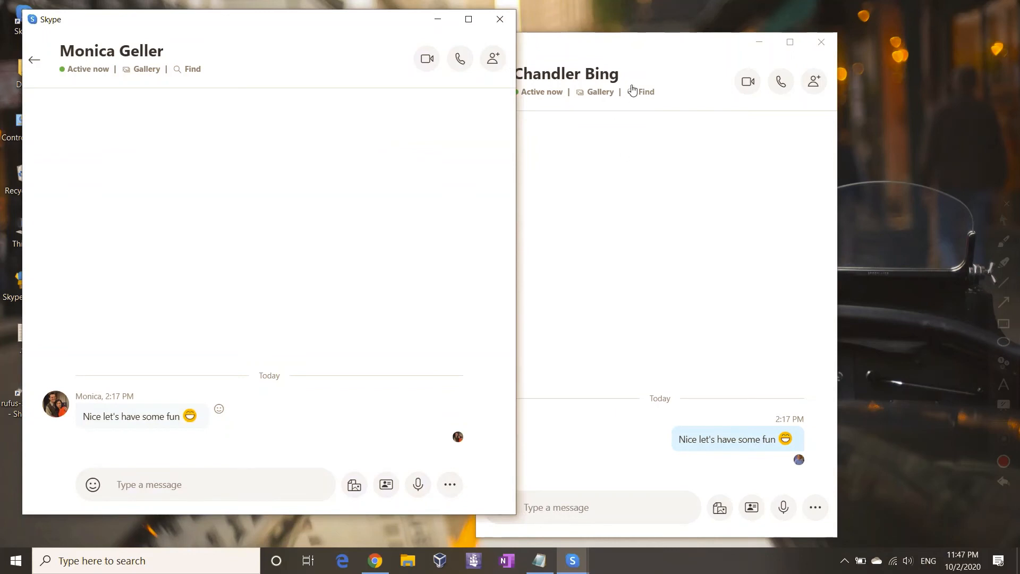
pyautogui.click(575, 45)
pyautogui.moveTo(576, 44); pyautogui.dragTo(630, 23)
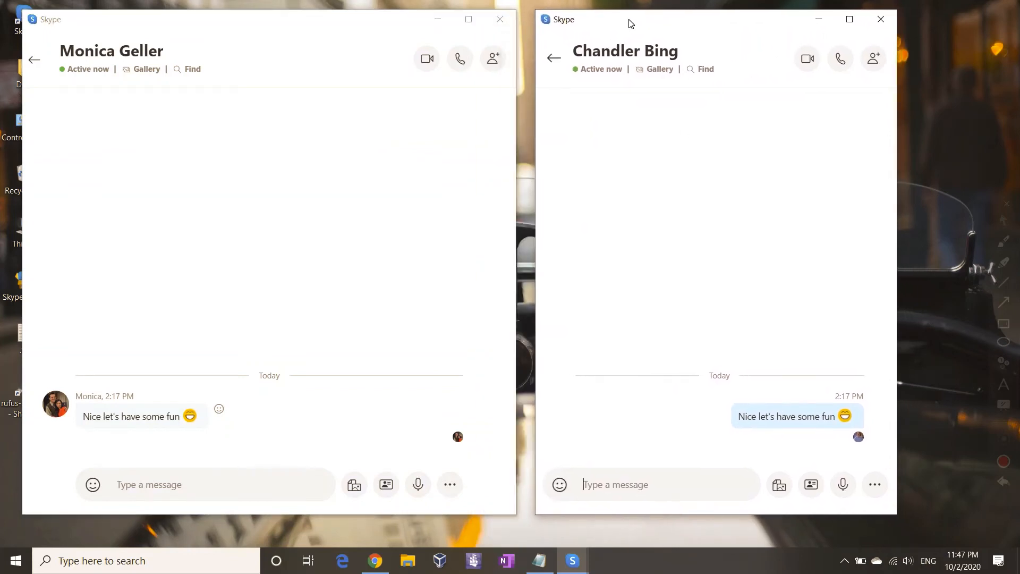
pyautogui.click(553, 59)
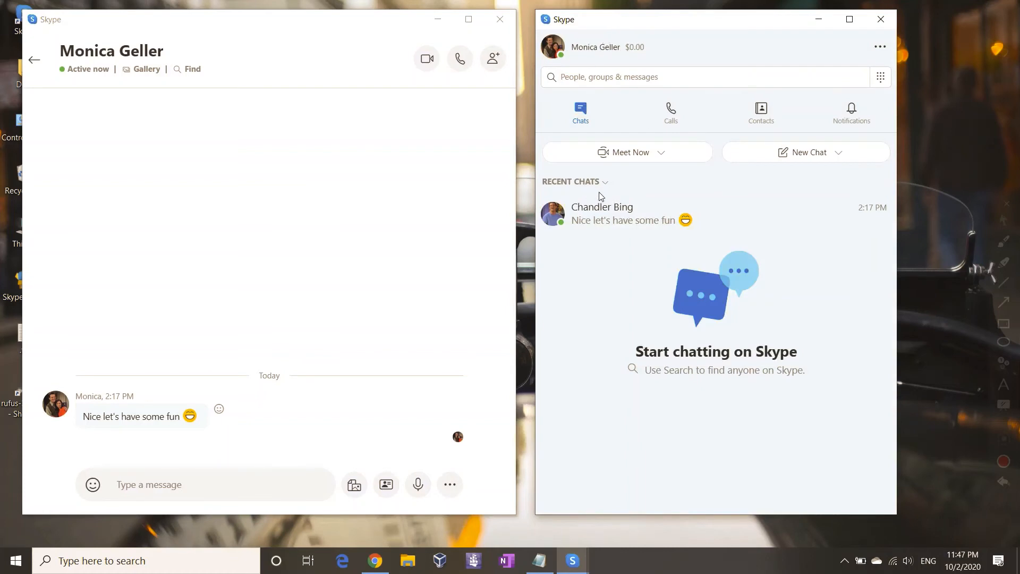
pyautogui.click(655, 215)
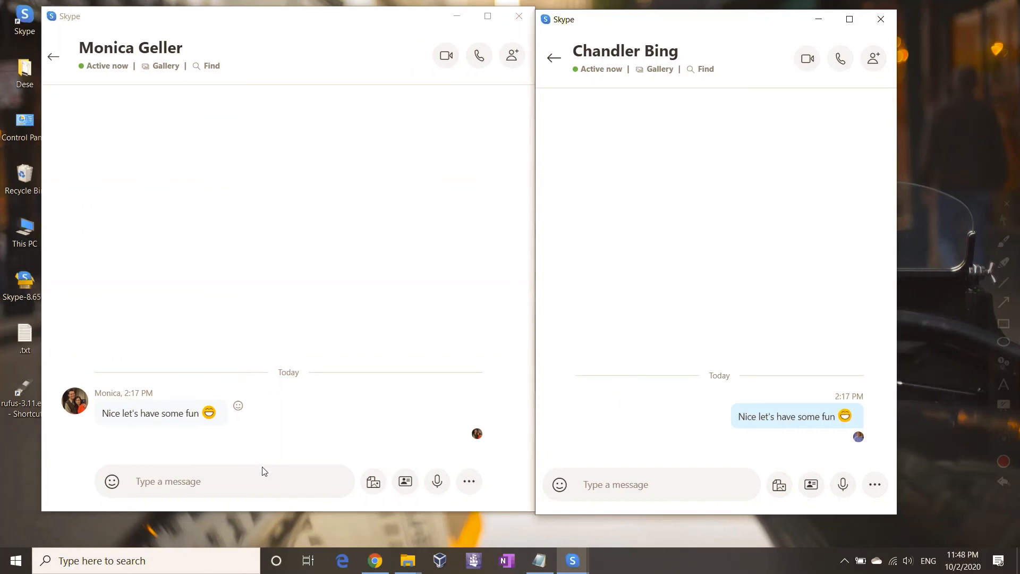
pyautogui.click(264, 476)
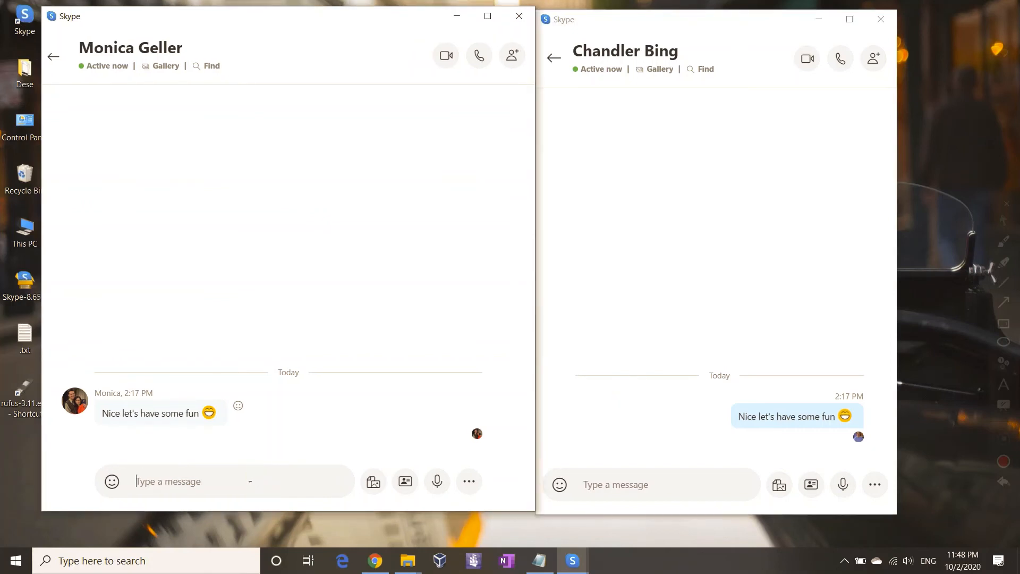
# Step: From the left window send 'You're Monica okay! and I am in love with Monica'
pyautogui.click(250, 482)
pyautogui.write("You're Monica")
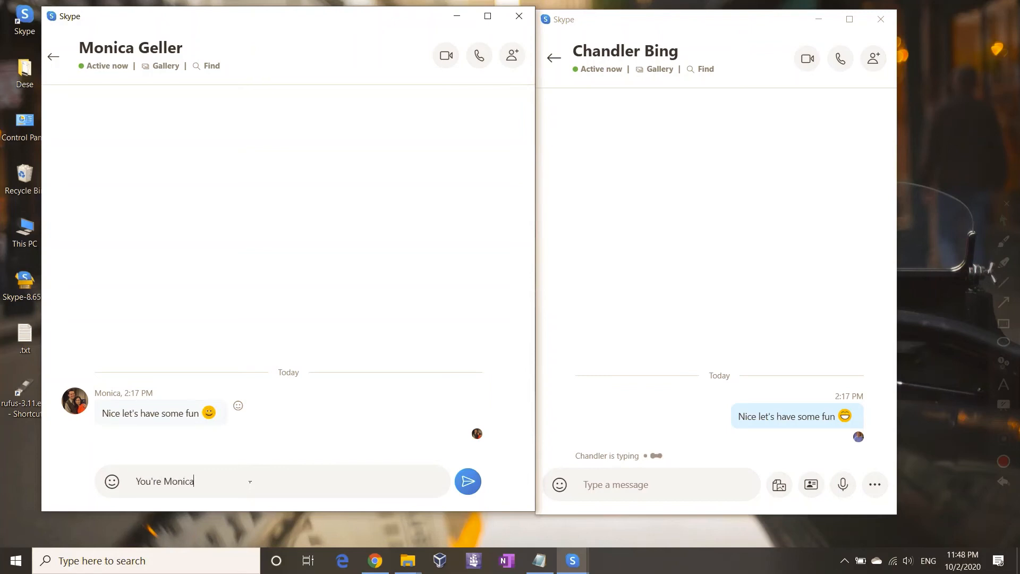
pyautogui.write('okay! and I am in love with Monica')
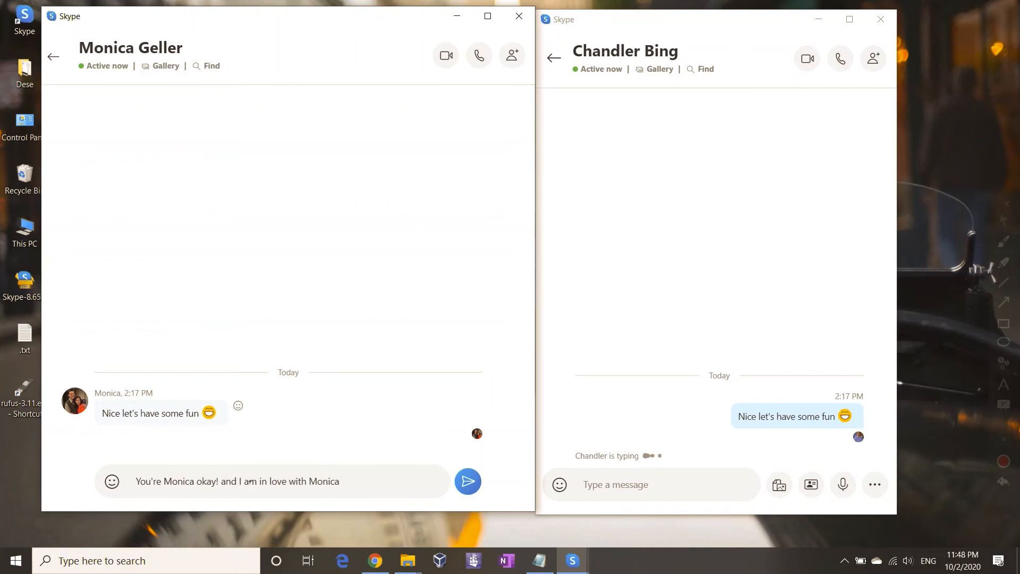
pyautogui.press('Return')
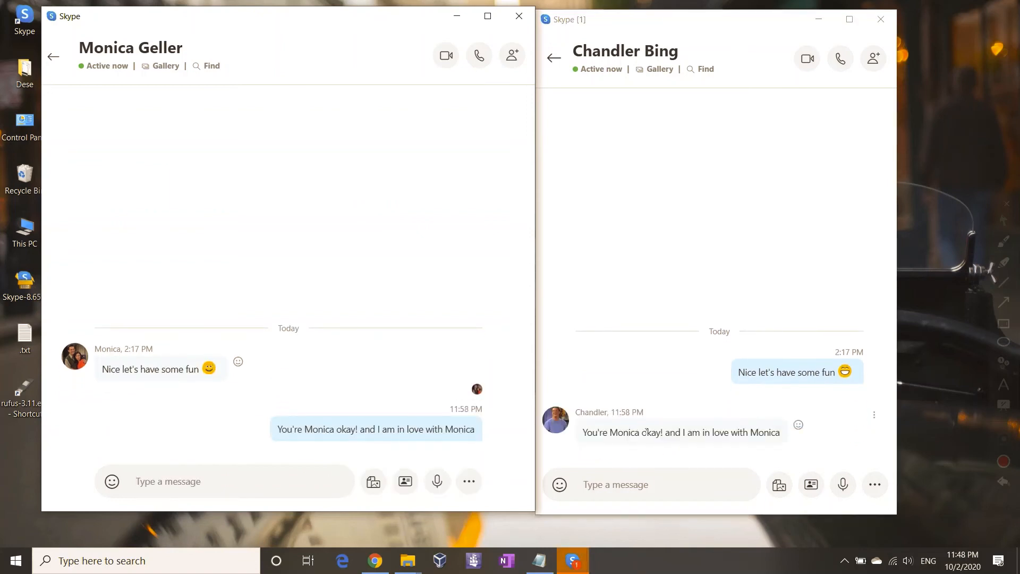
# Step: Send 'Keep going' from the right, then the balloon-up-or-shrink-down reply from the left
pyautogui.click(609, 494)
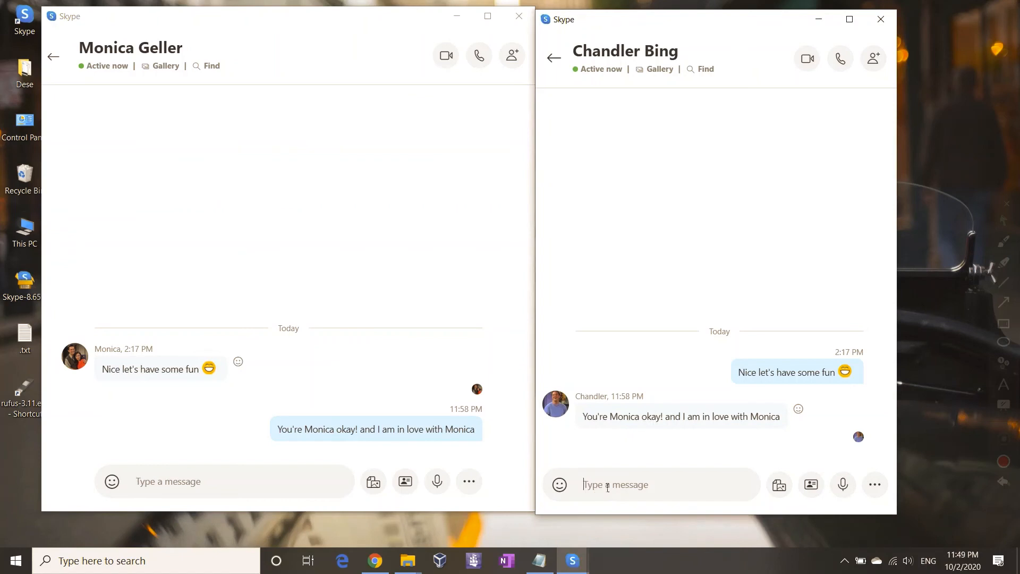
pyautogui.write('Keep ')
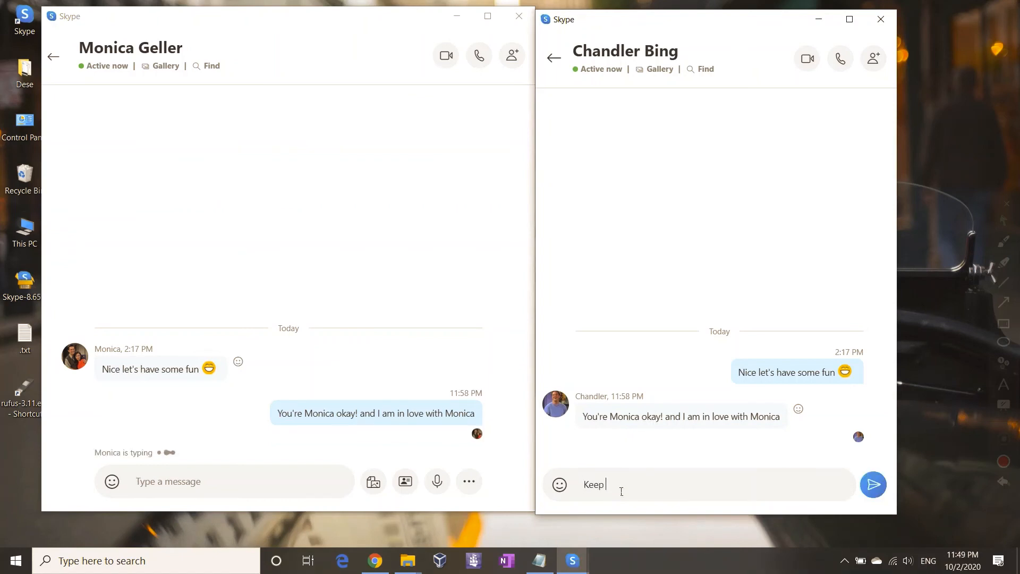
pyautogui.write('going')
pyautogui.press('Return')
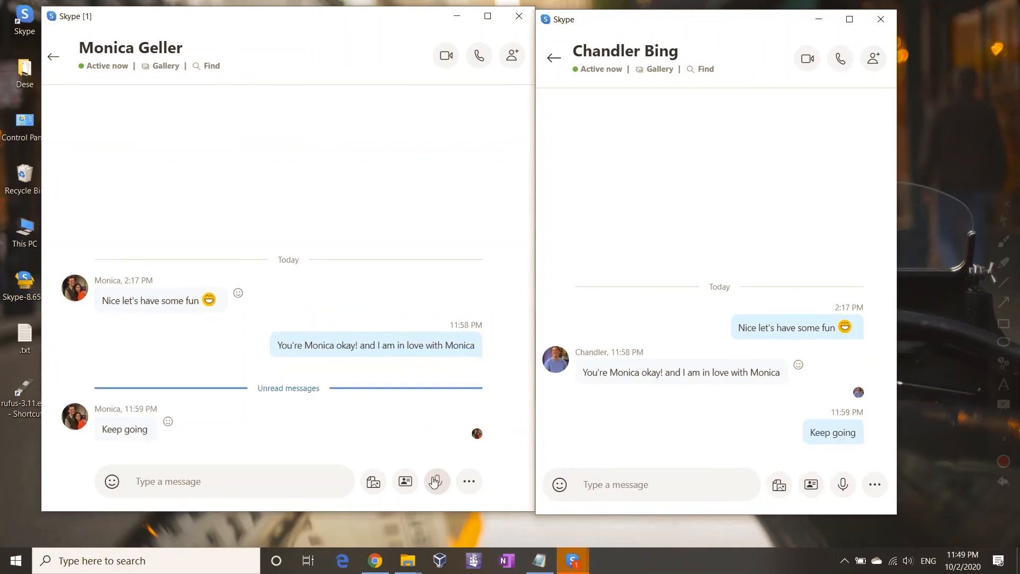
pyautogui.click(182, 483)
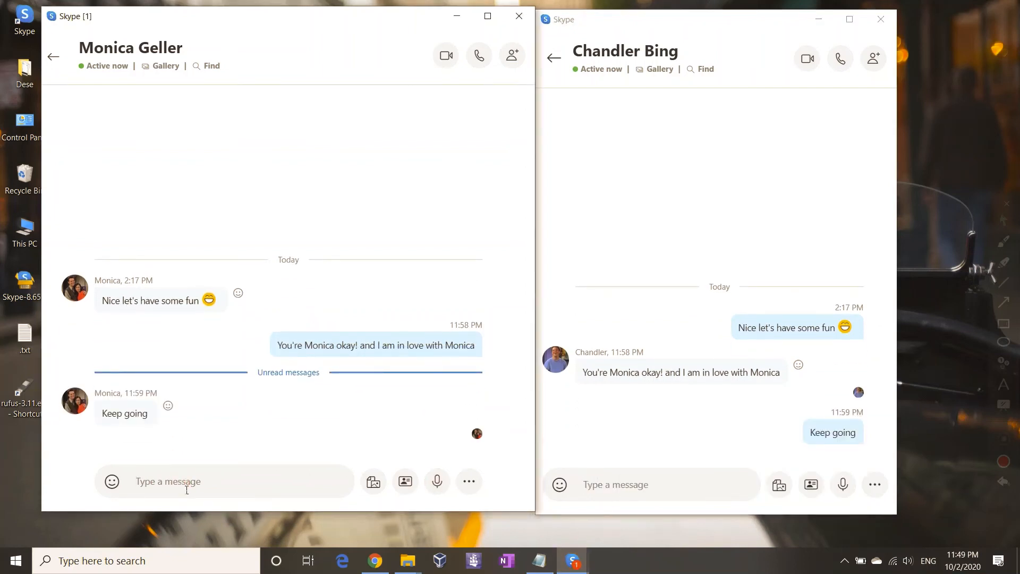
pyautogui.write('So you')
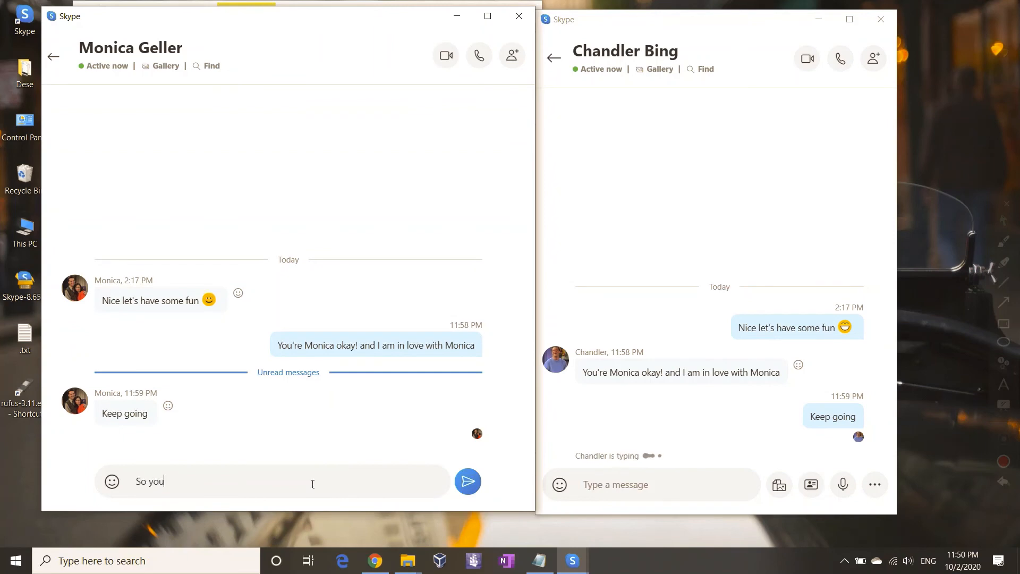
pyautogui.write(' can ballon up or you can shrink down a')
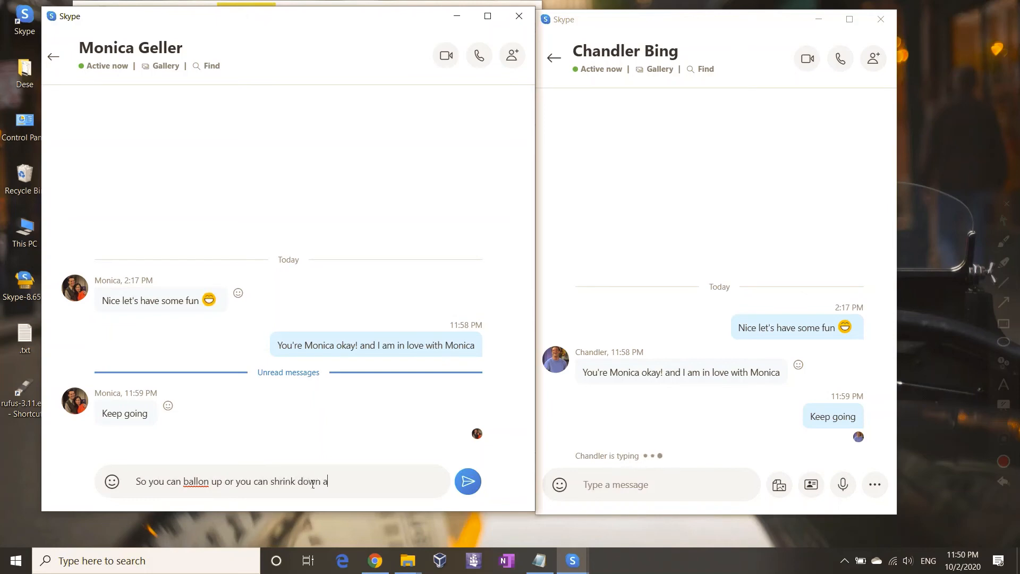
pyautogui.write('nd I will still love you')
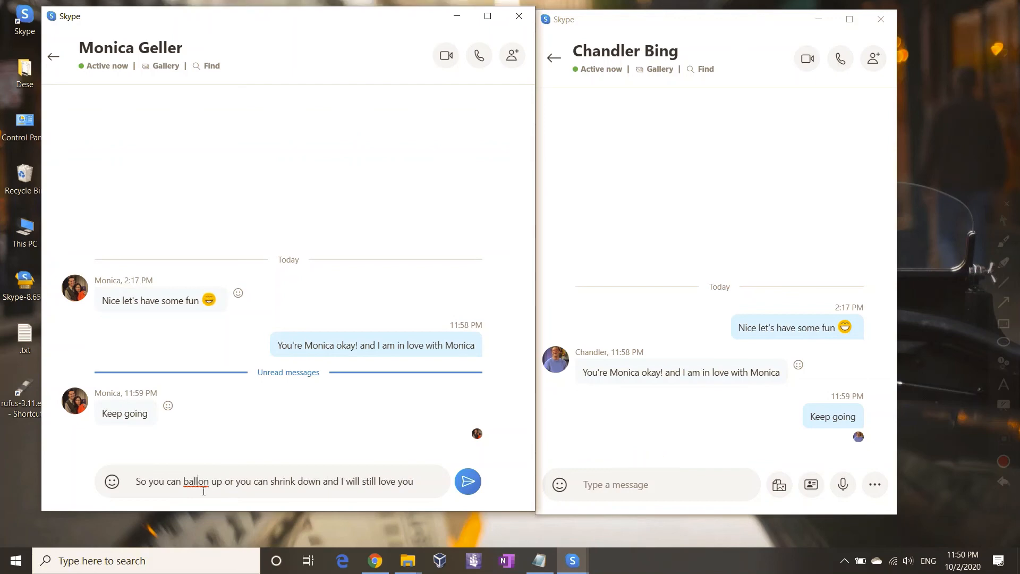
pyautogui.write('o')
pyautogui.press('Return')
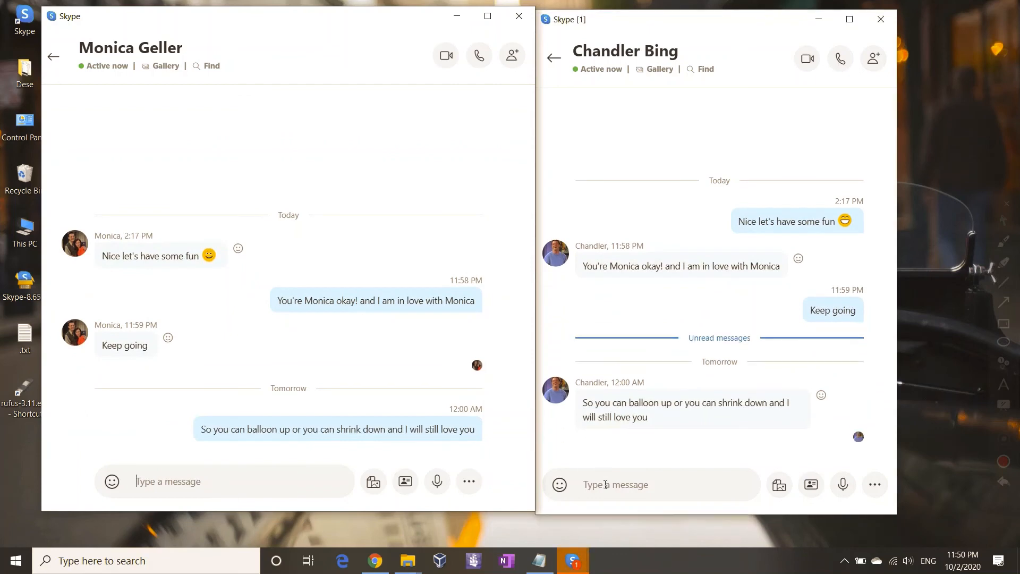
# Step: From the right window send 'Even if I shrink down to two inches tall?'
pyautogui.click(606, 485)
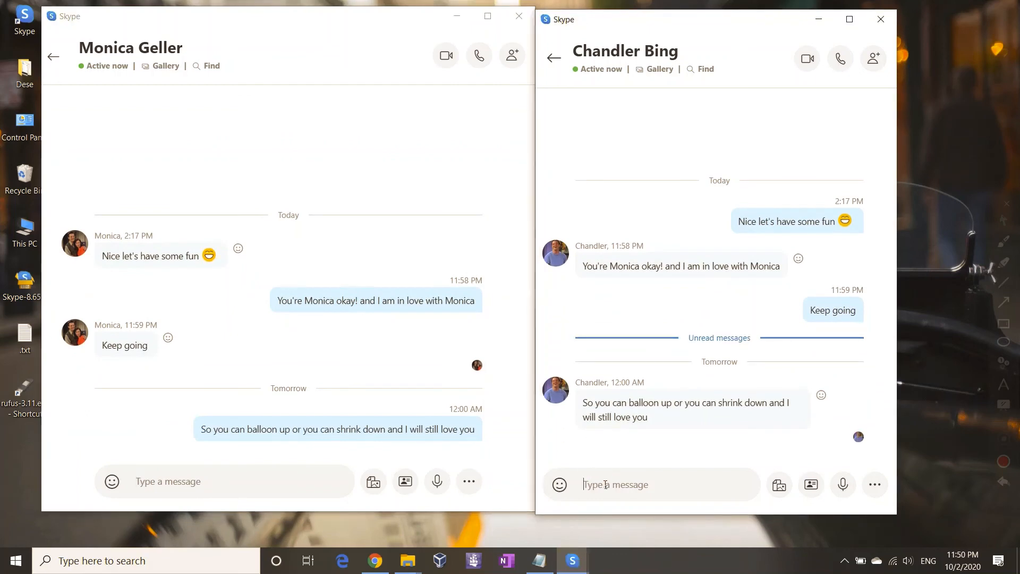
pyautogui.write('Even If')
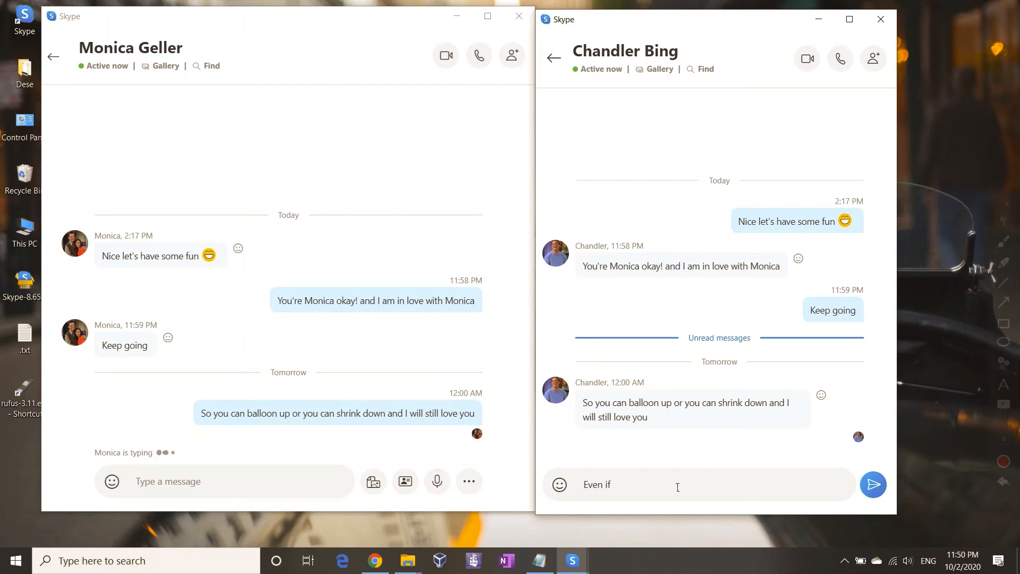
pyautogui.press('BackSpace')
pyautogui.write('I shrink down to two inc')
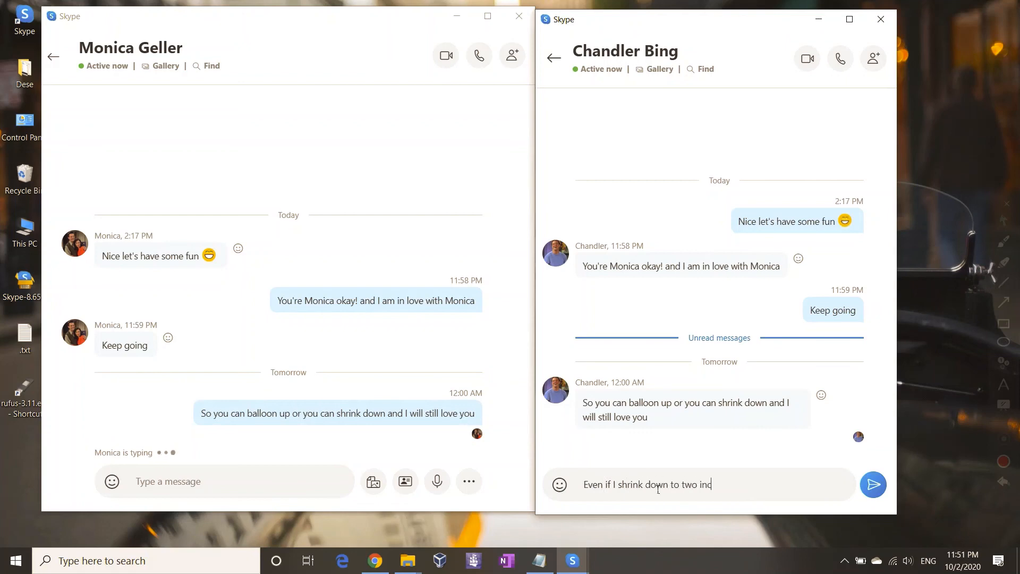
pyautogui.write('hes tall?')
pyautogui.press('Return')
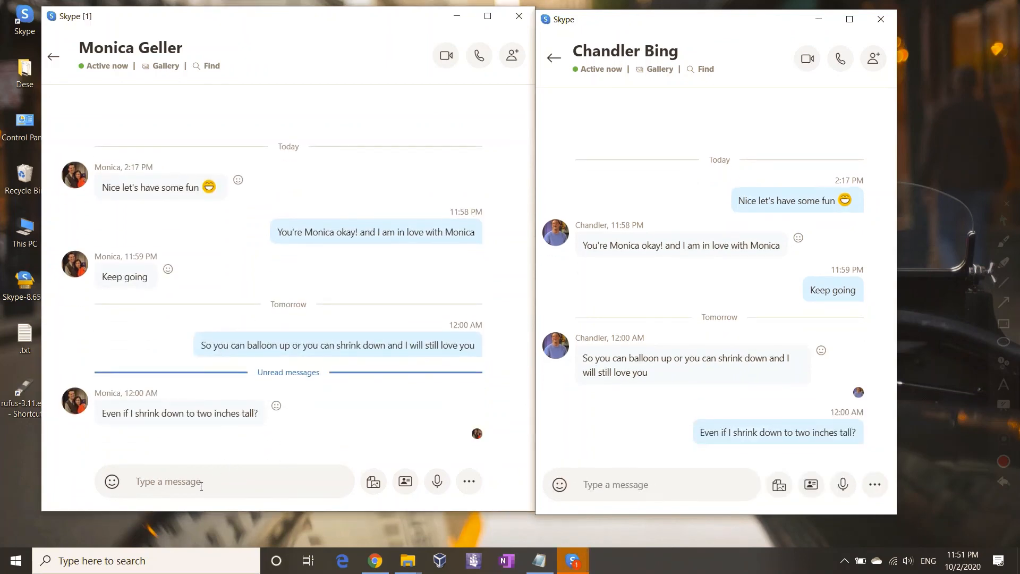
# Step: Reply from the left window with 'I'd carry you around in my pocket.'
pyautogui.click(201, 485)
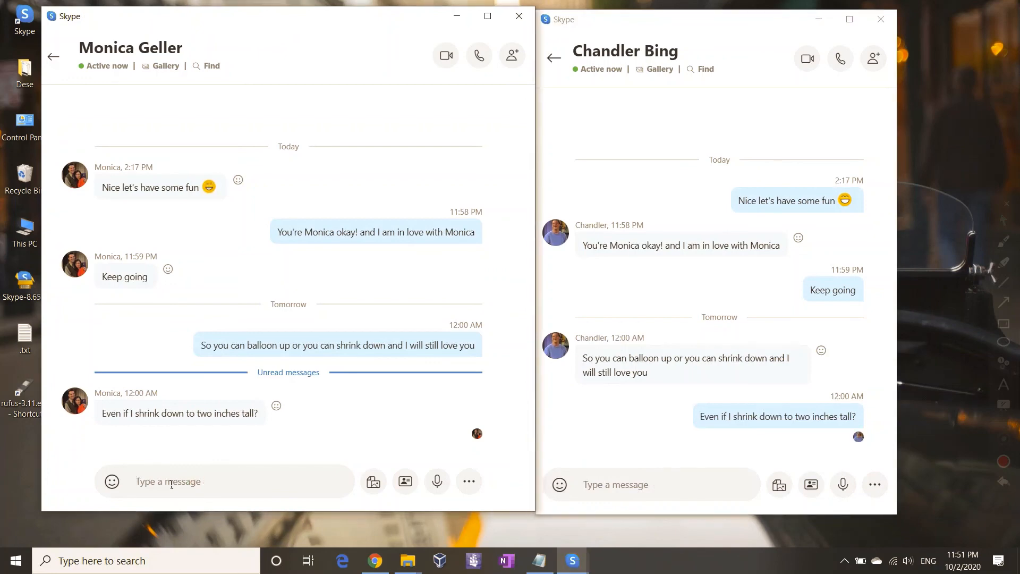
pyautogui.write("I'd car")
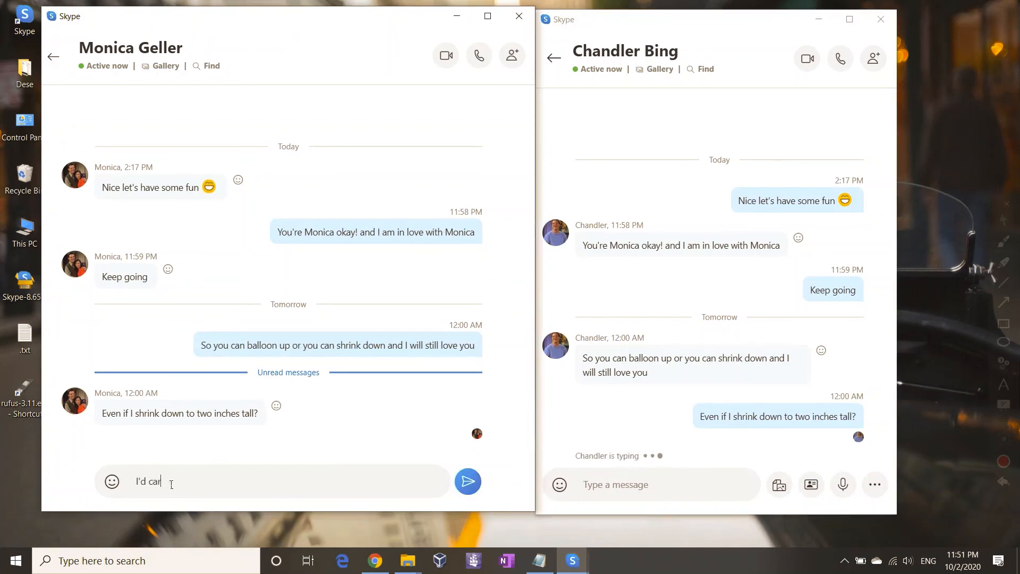
pyautogui.write('ry you around in my pocker')
pyautogui.press('BackSpace')
pyautogui.write('t.')
pyautogui.press('Return')
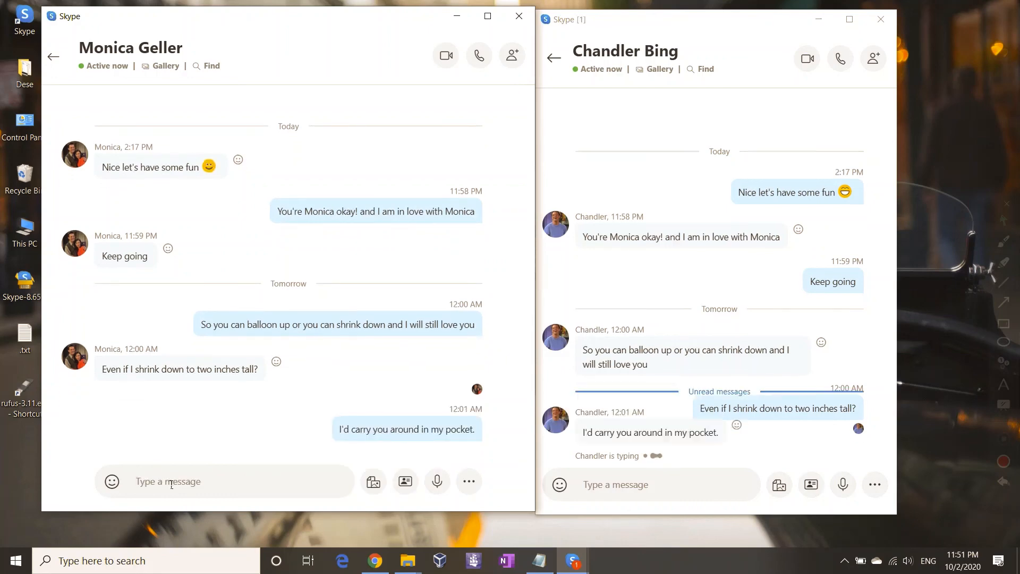
# Step: Send 'I love you' from the right-hand account
pyautogui.click(606, 486)
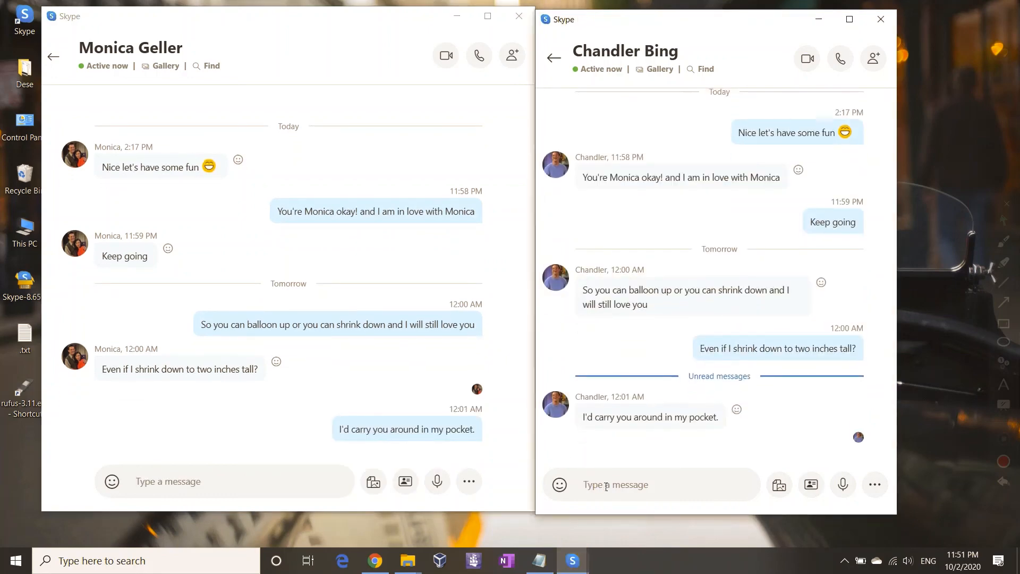
pyautogui.write('I lo')
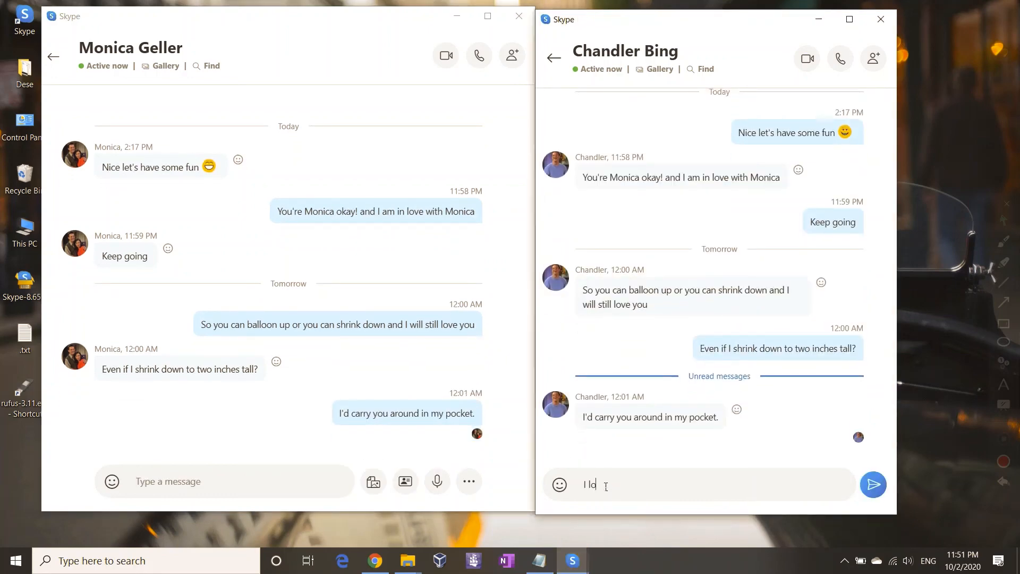
pyautogui.write('ve you')
pyautogui.press('Return')
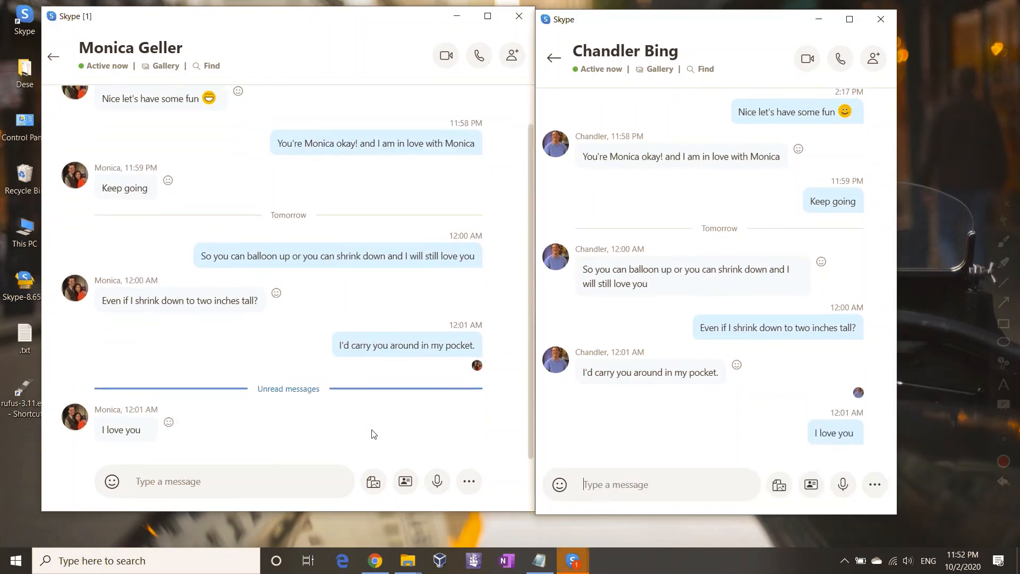
# Step: Put a heart reaction on 'I love you' and bring the Notepad note back to the centre
pyautogui.click(174, 423)
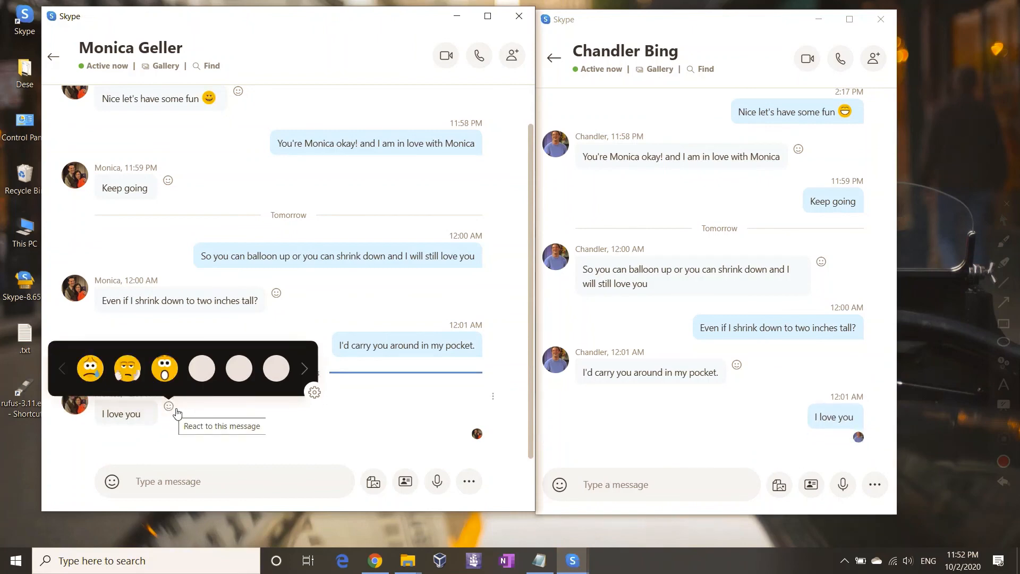
pyautogui.click(239, 367)
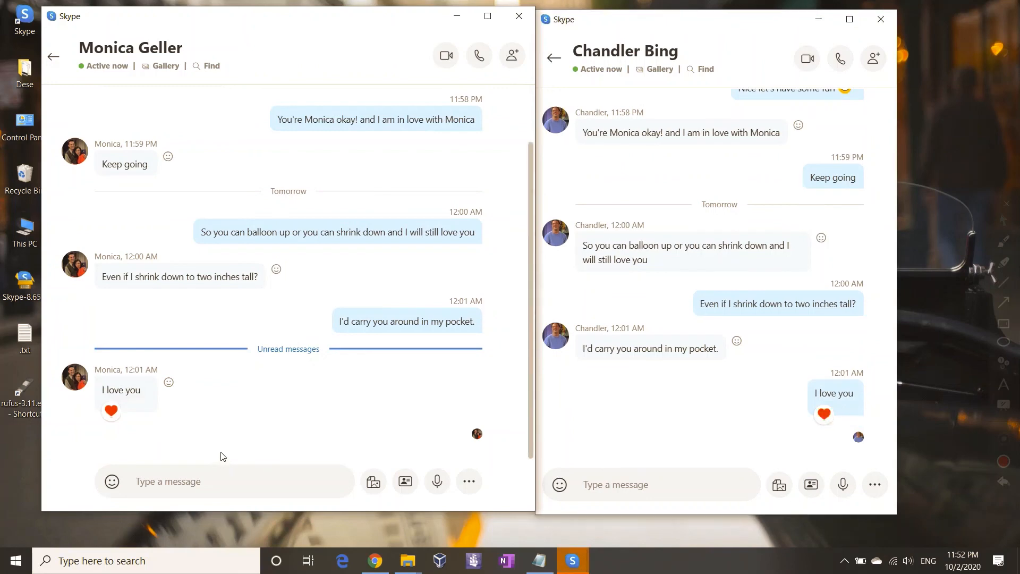
pyautogui.click(539, 561)
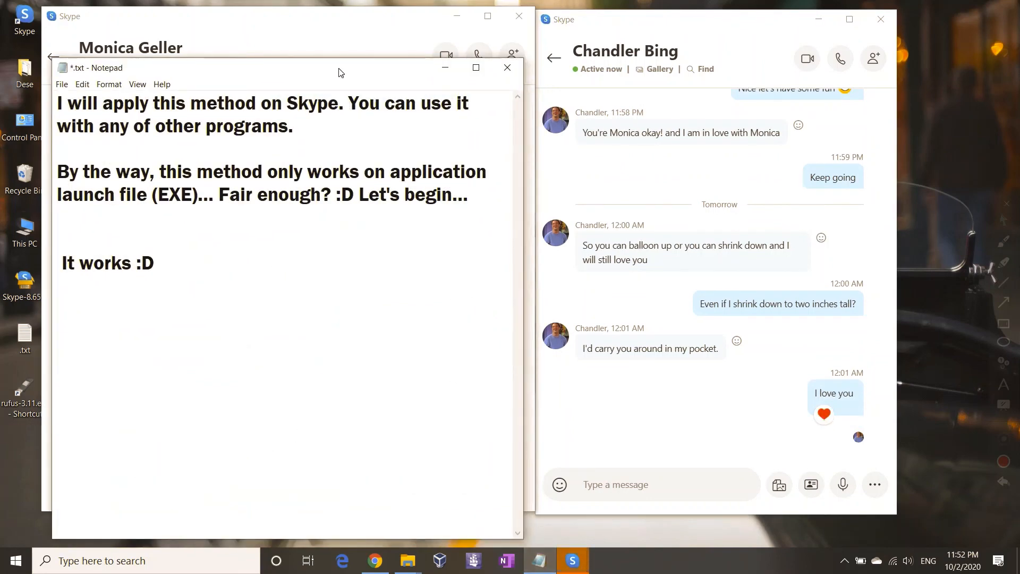
pyautogui.moveTo(341, 78); pyautogui.dragTo(528, 59)
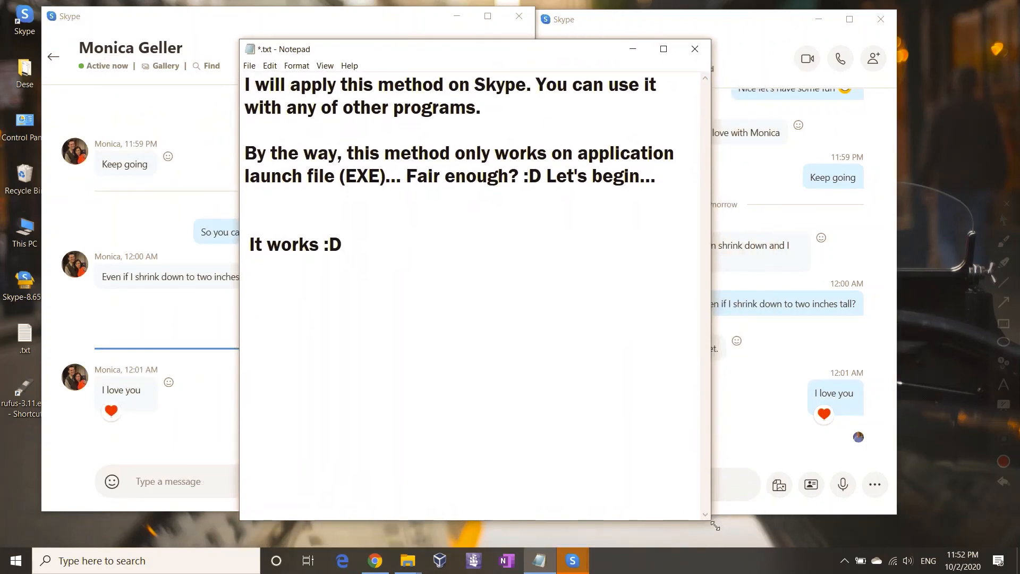